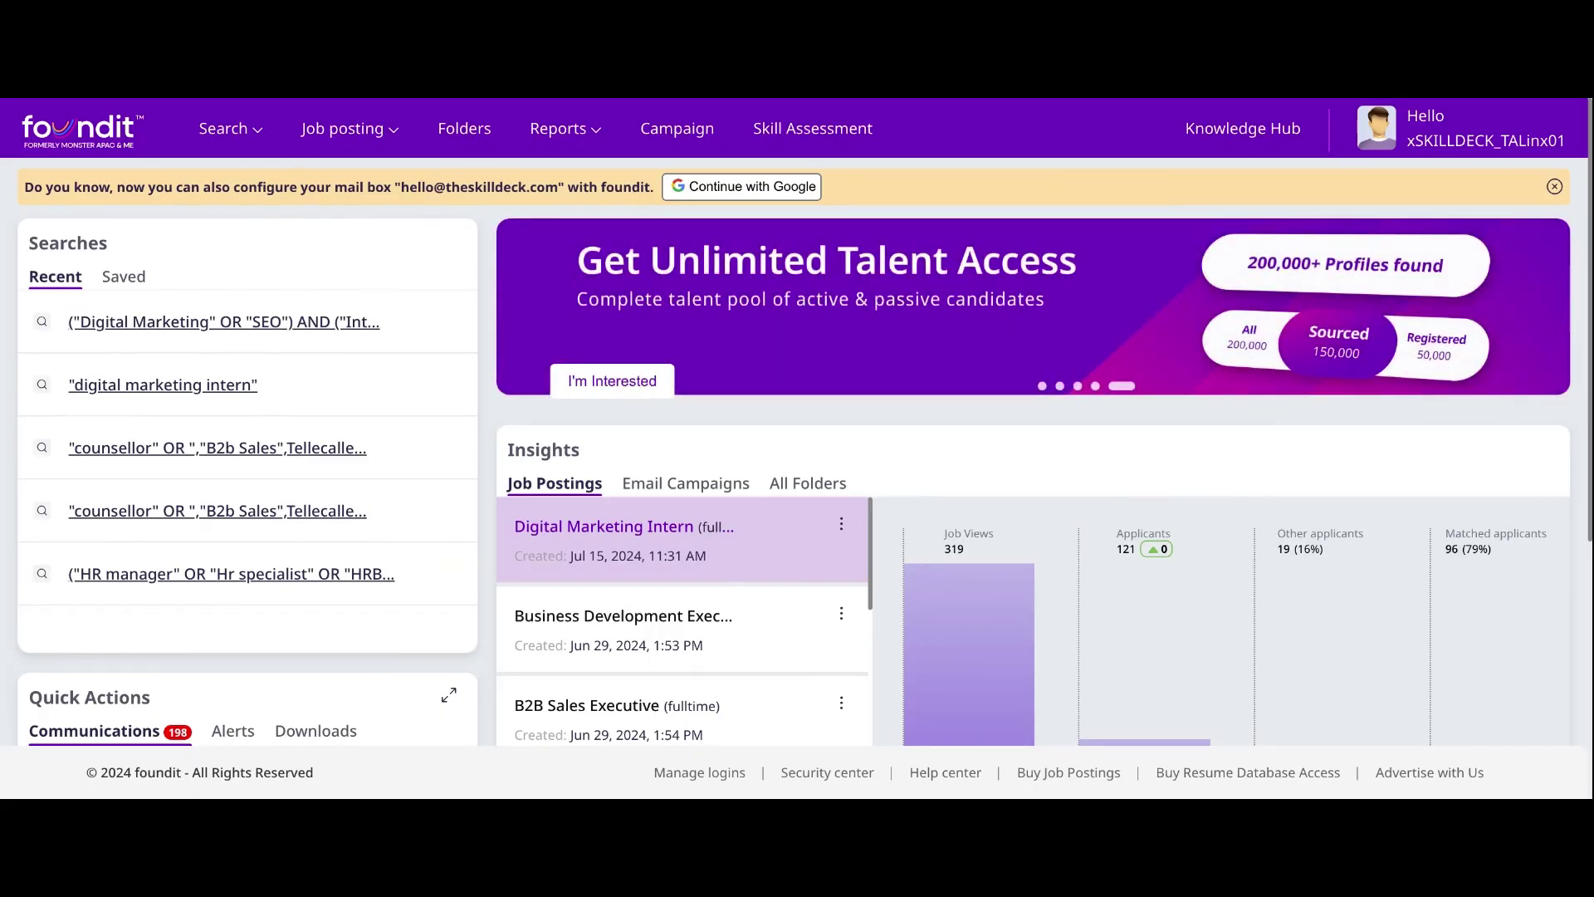
# Open the candidate search form and turn on Boolean search.
pyautogui.moveTo(221, 133)
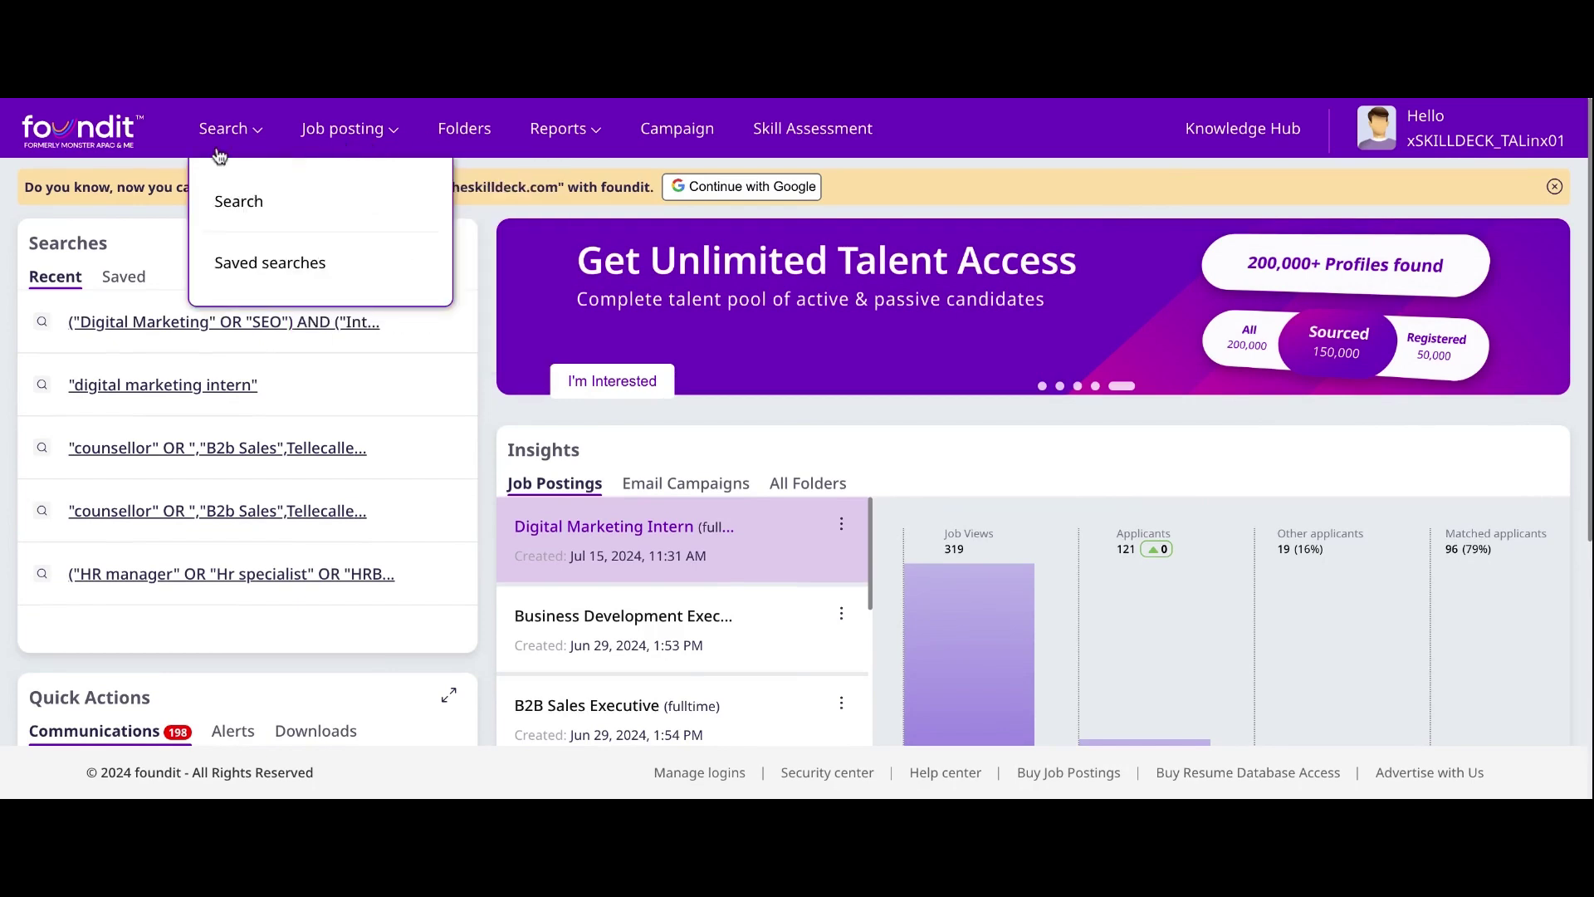
pyautogui.click(254, 202)
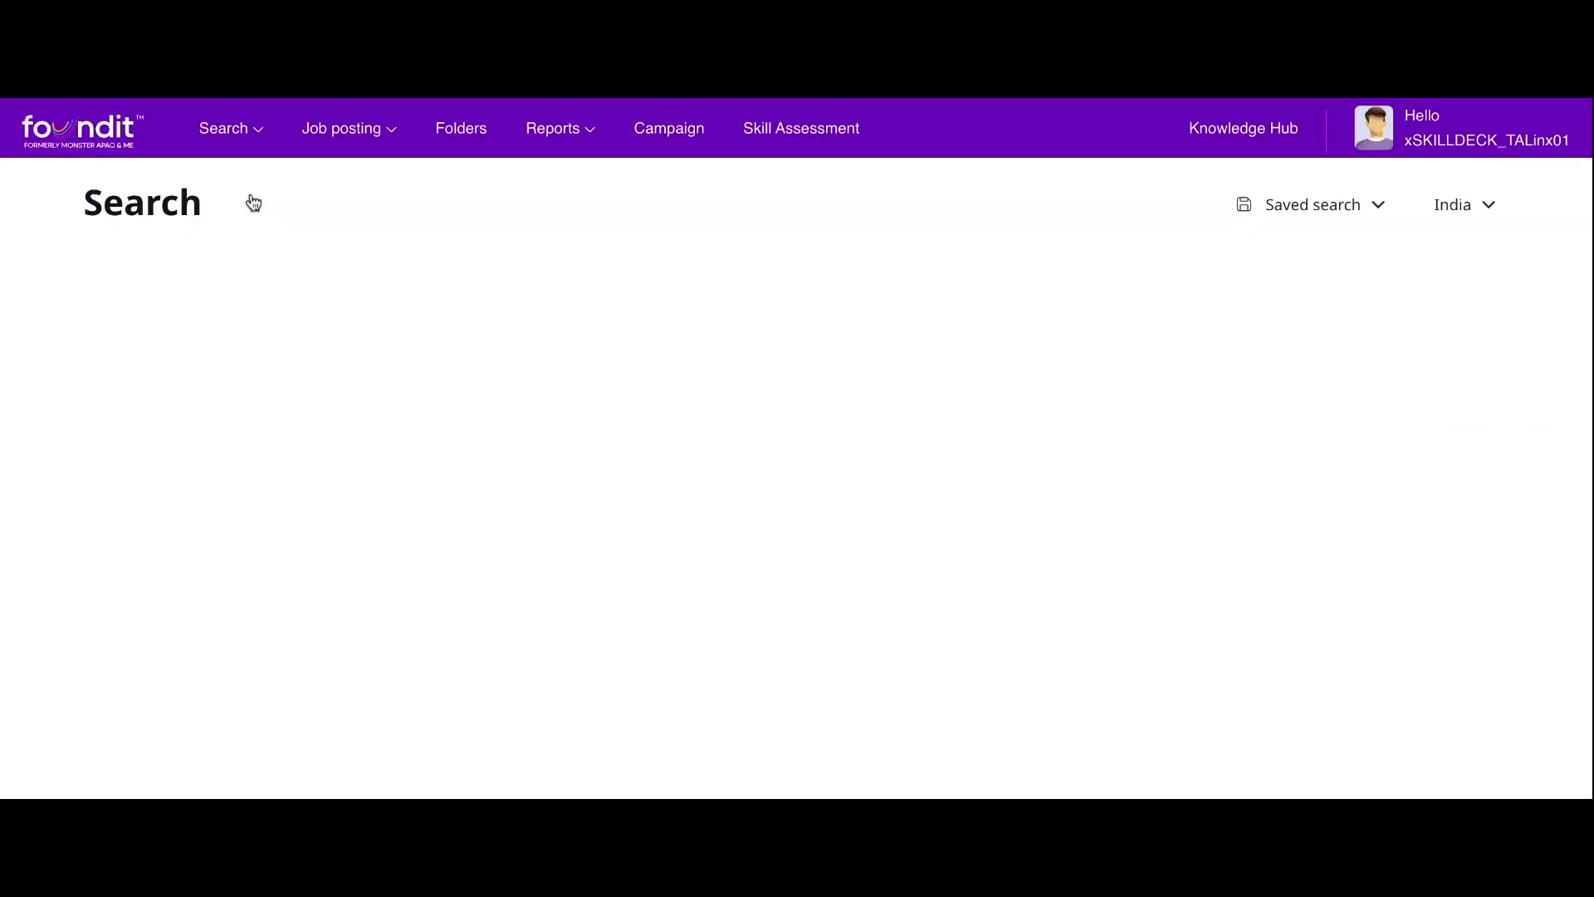
pyautogui.click(1063, 204)
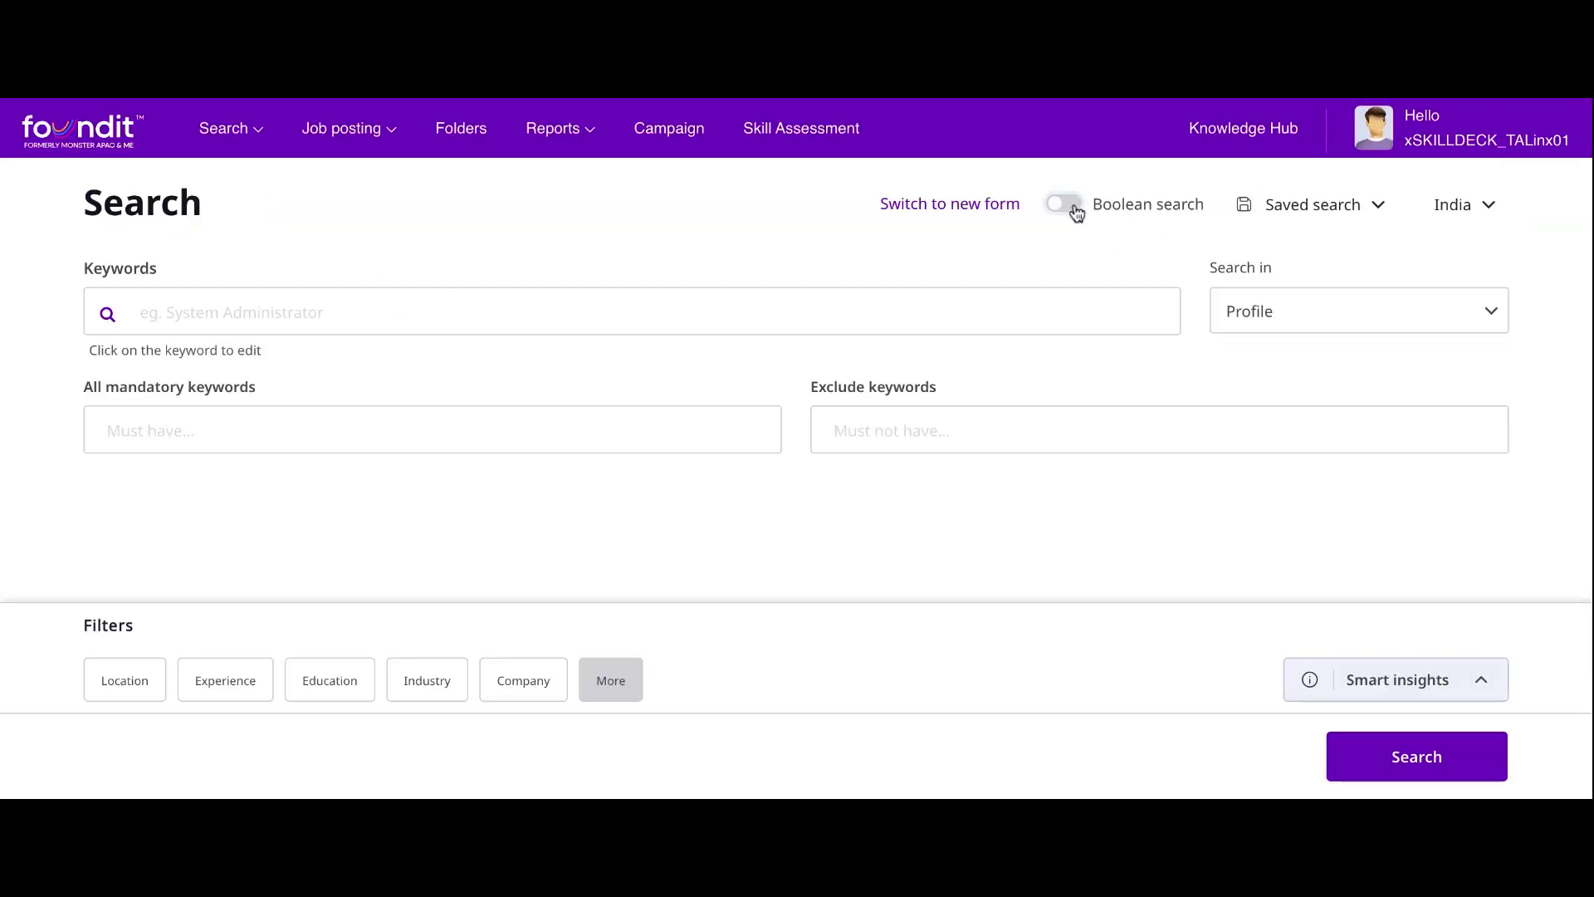
# Enter PHP AND JAVA as the Boolean search string.
pyautogui.click(746, 335)
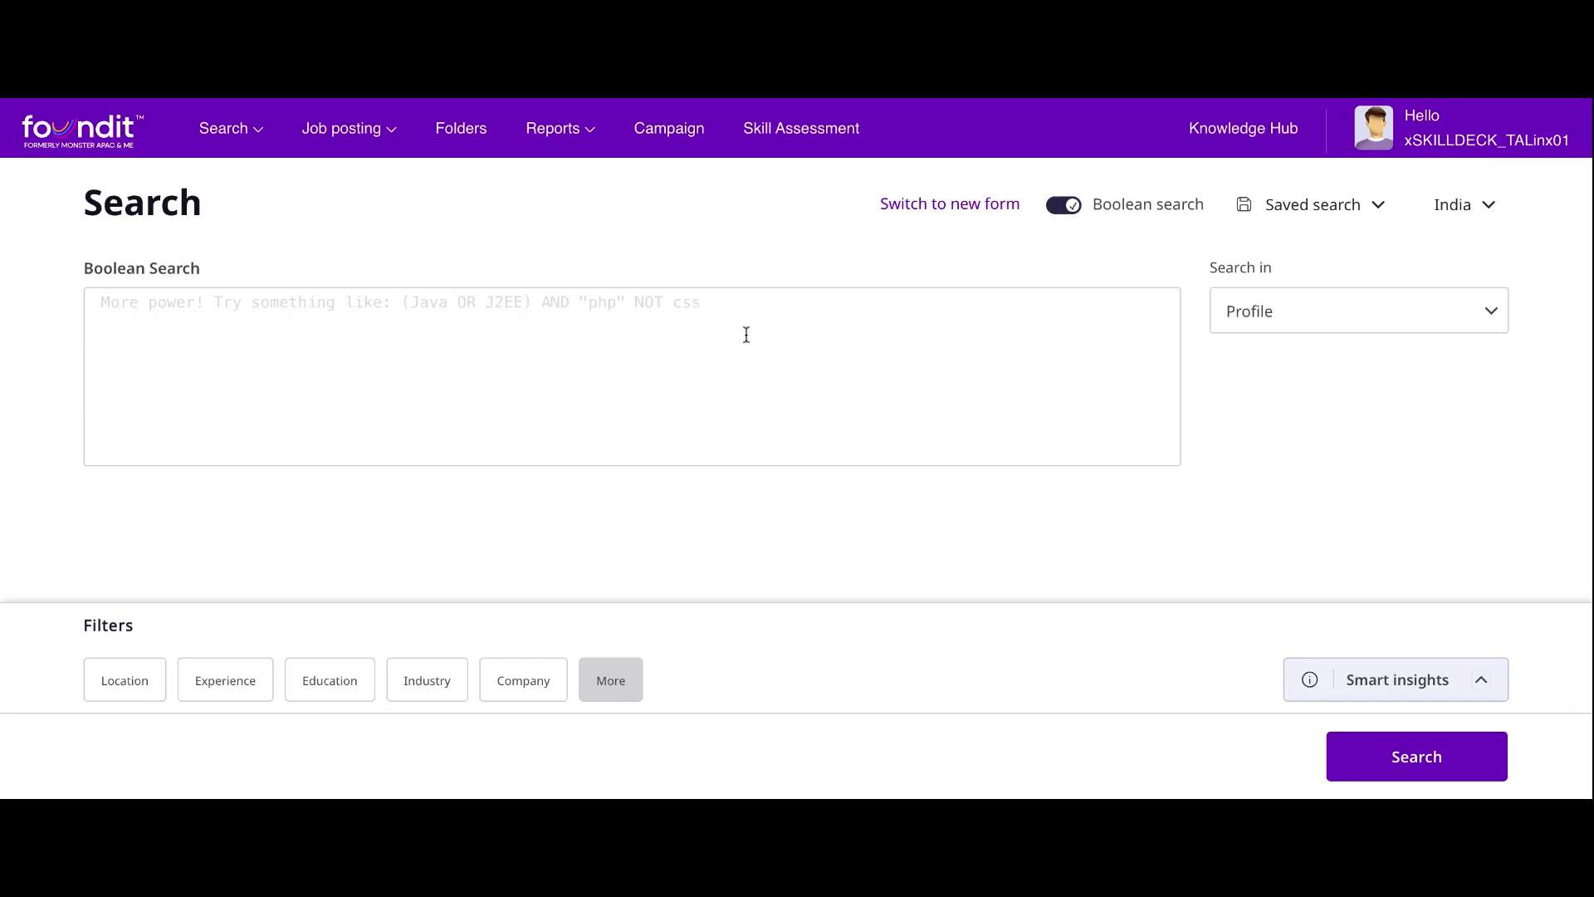
pyautogui.write('PHP ')
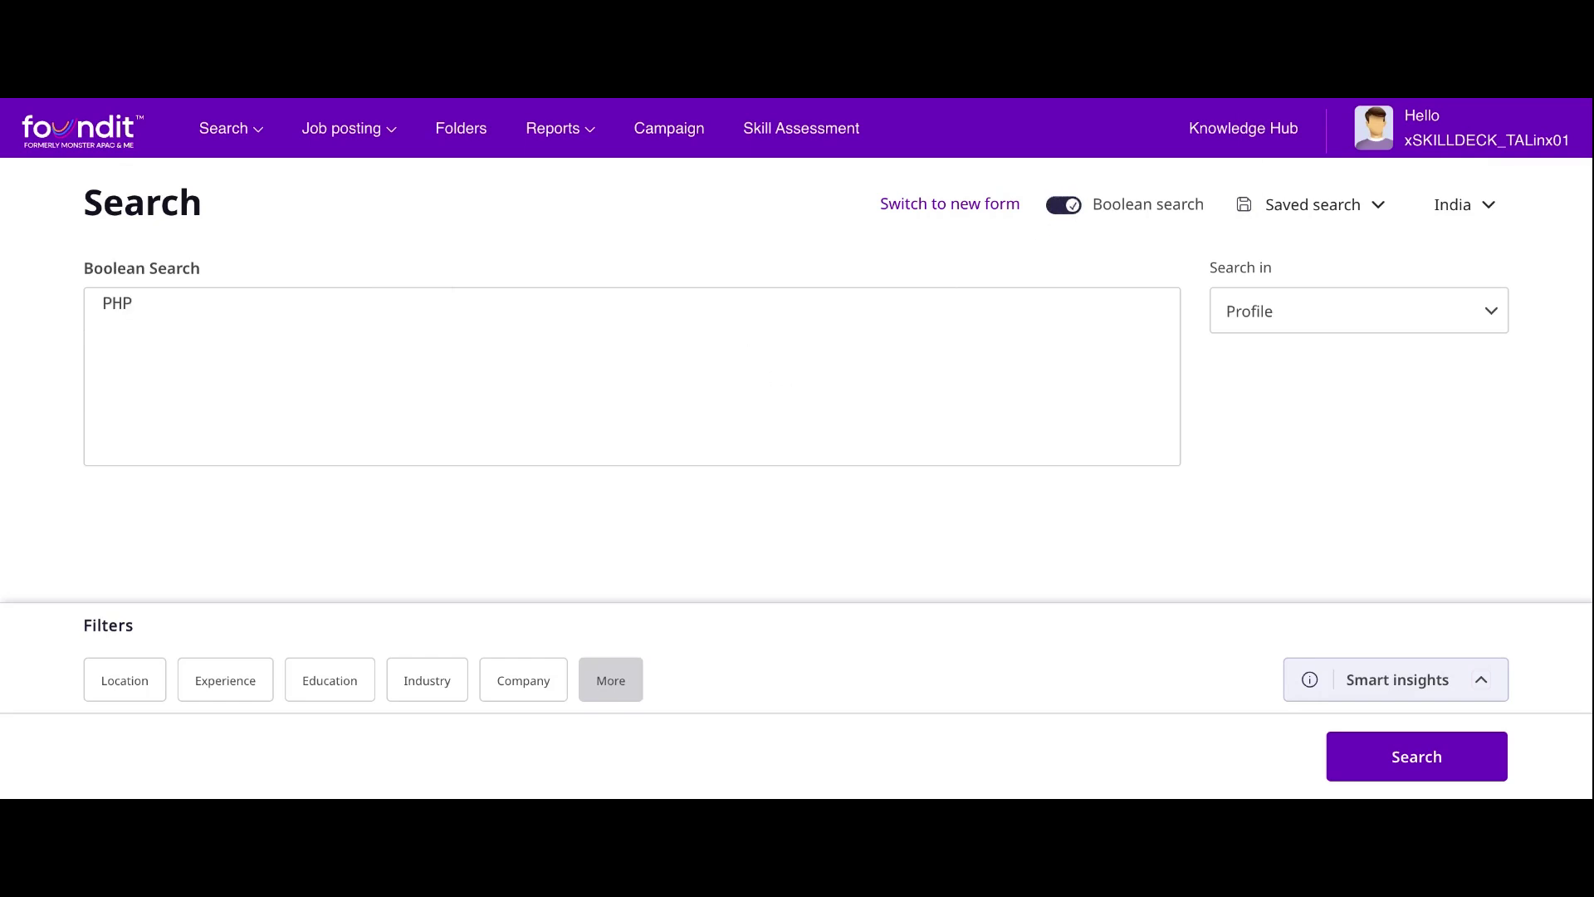
pyautogui.write('AND JAVA')
pyautogui.moveTo(172, 313); pyautogui.dragTo(133, 312)
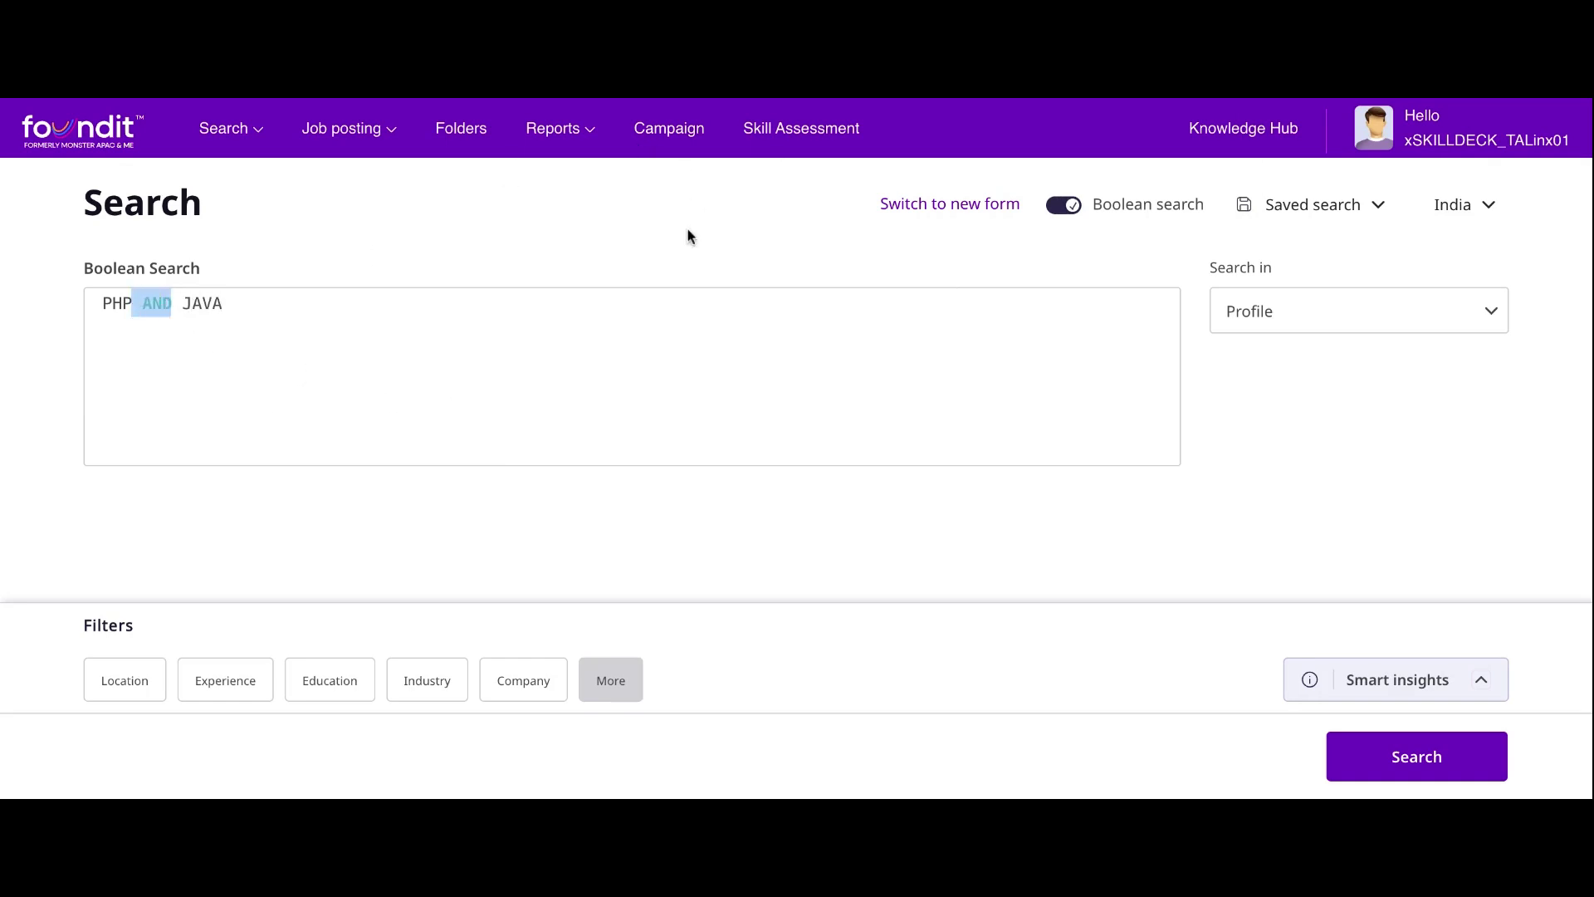
# Append OR JAVASCRIPT to the Boolean string and enclose JAVA OR JAVASCRIPT in parentheses.
pyautogui.click(259, 306)
pyautogui.write('OR JAVASCRIPT')
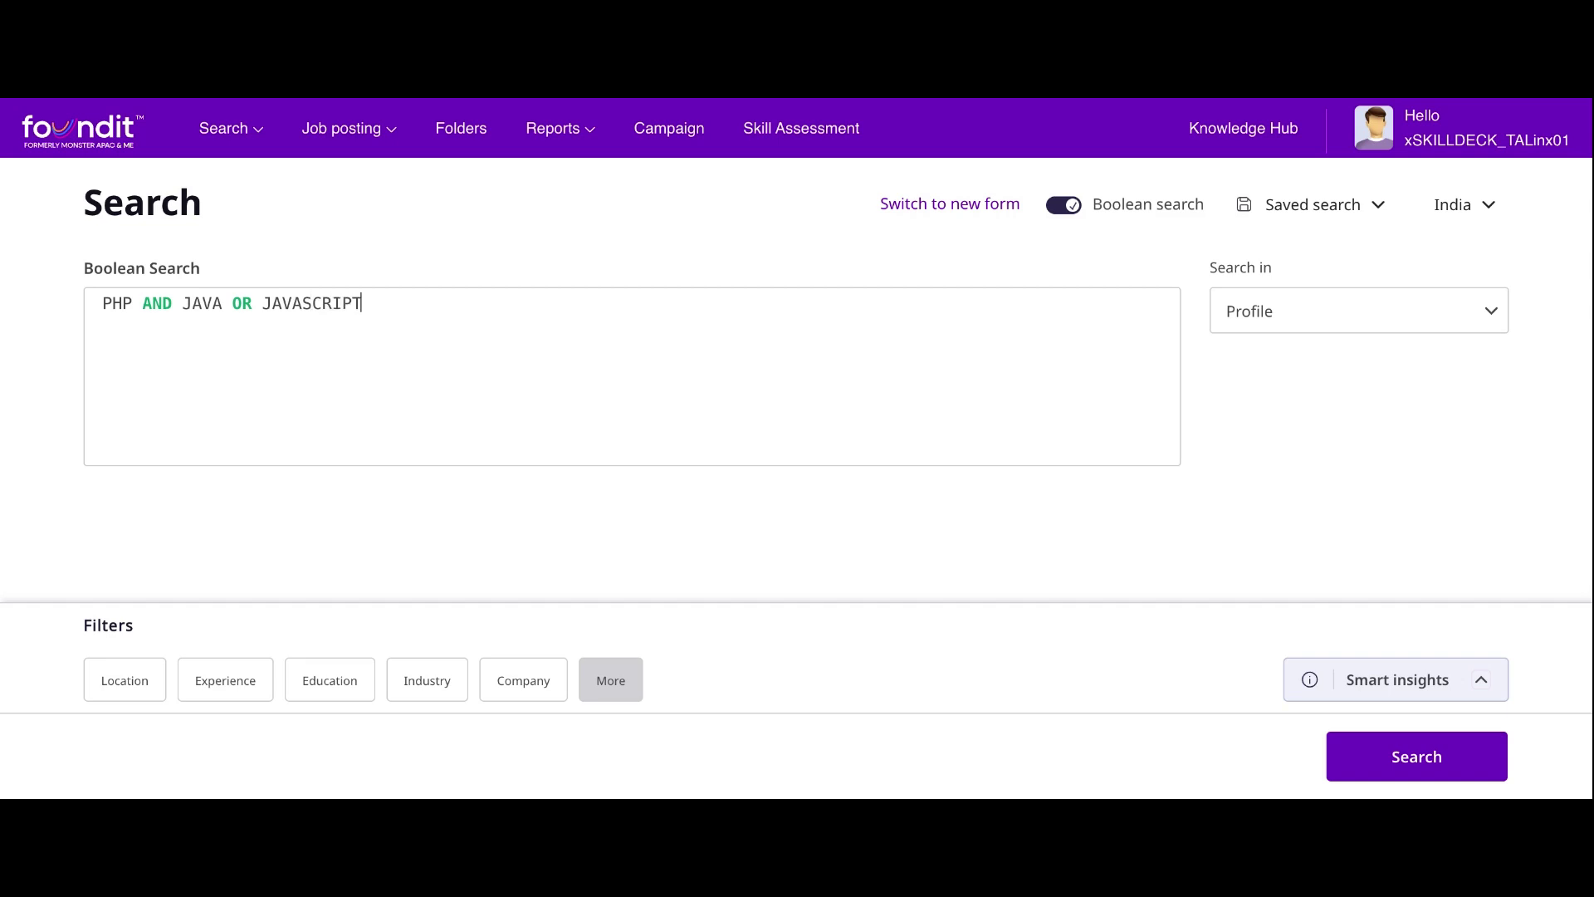
pyautogui.write(')')
pyautogui.click(188, 308)
pyautogui.write('(')
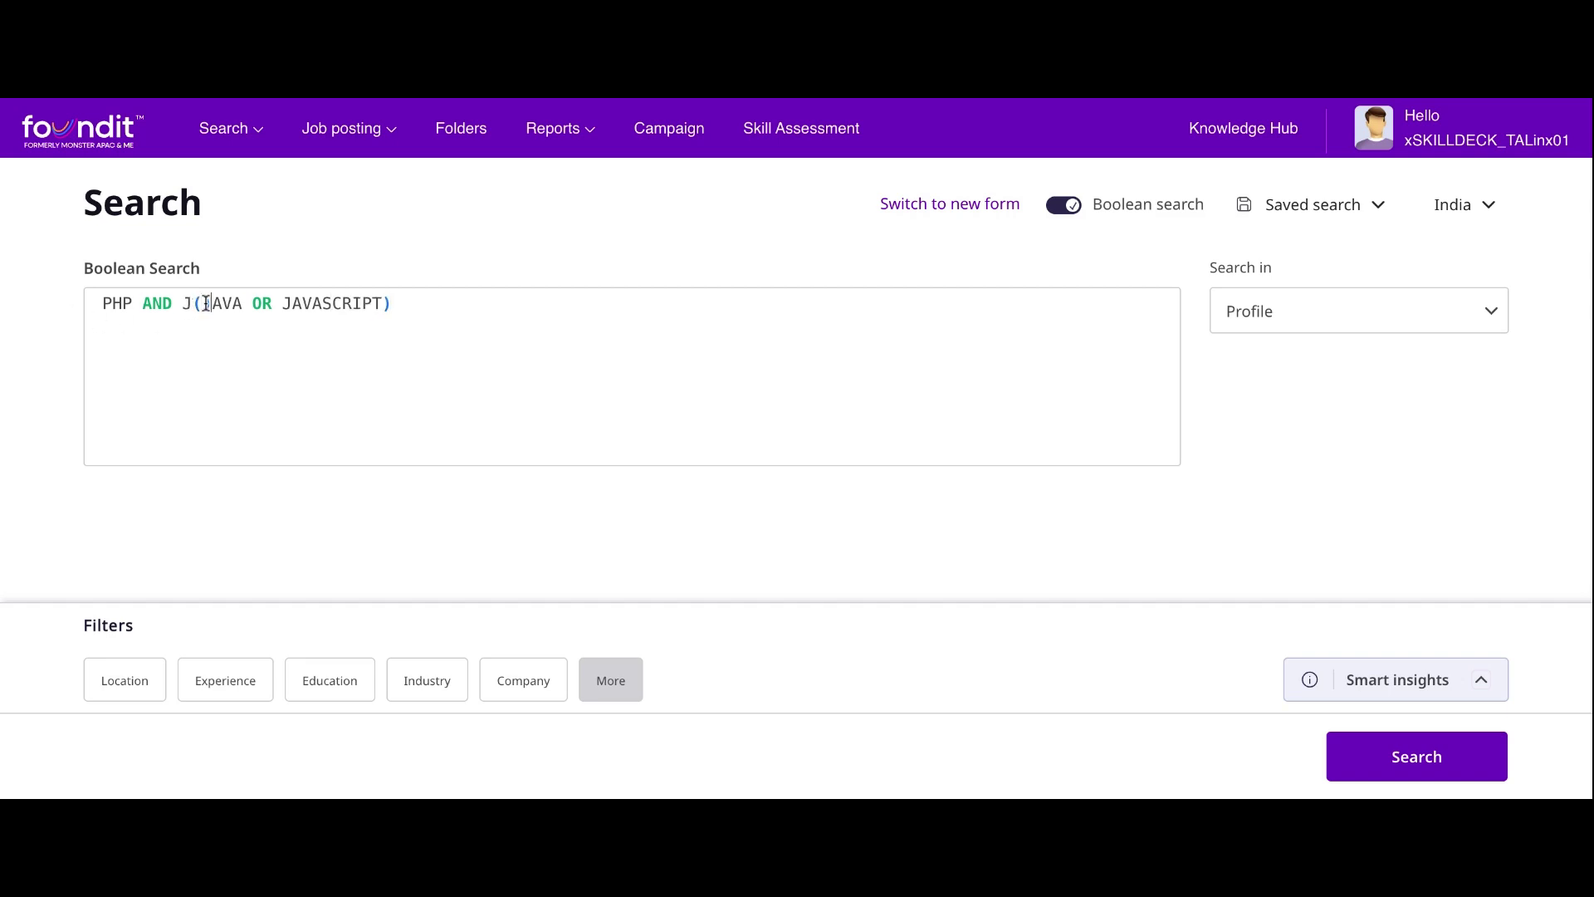
pyautogui.press('BackSpace')
pyautogui.press('Delete')
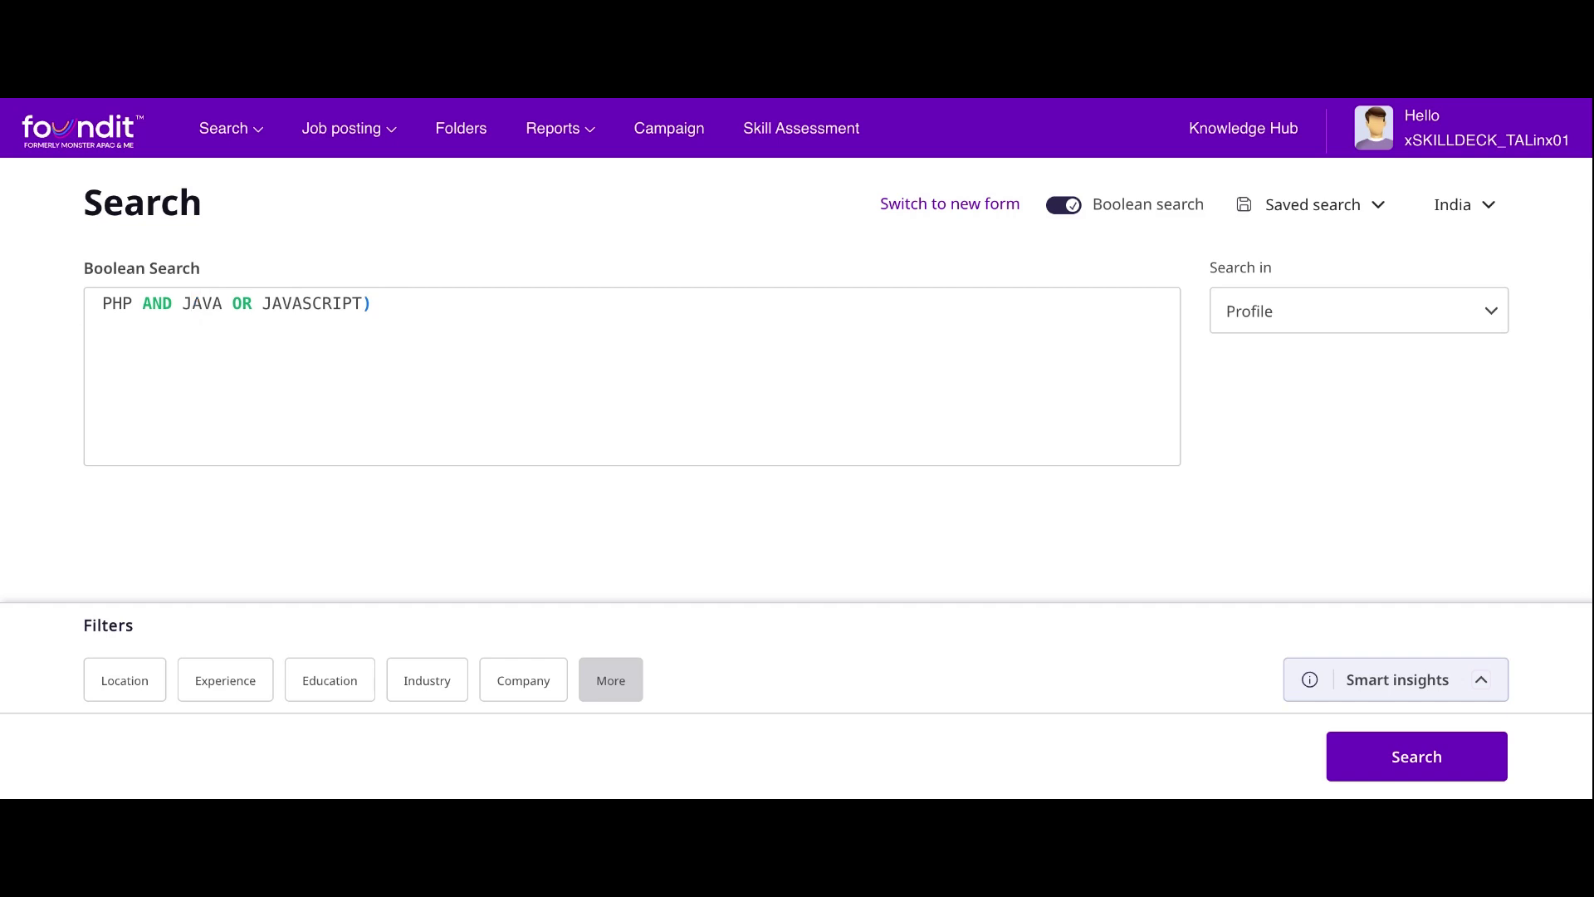
pyautogui.write('(')
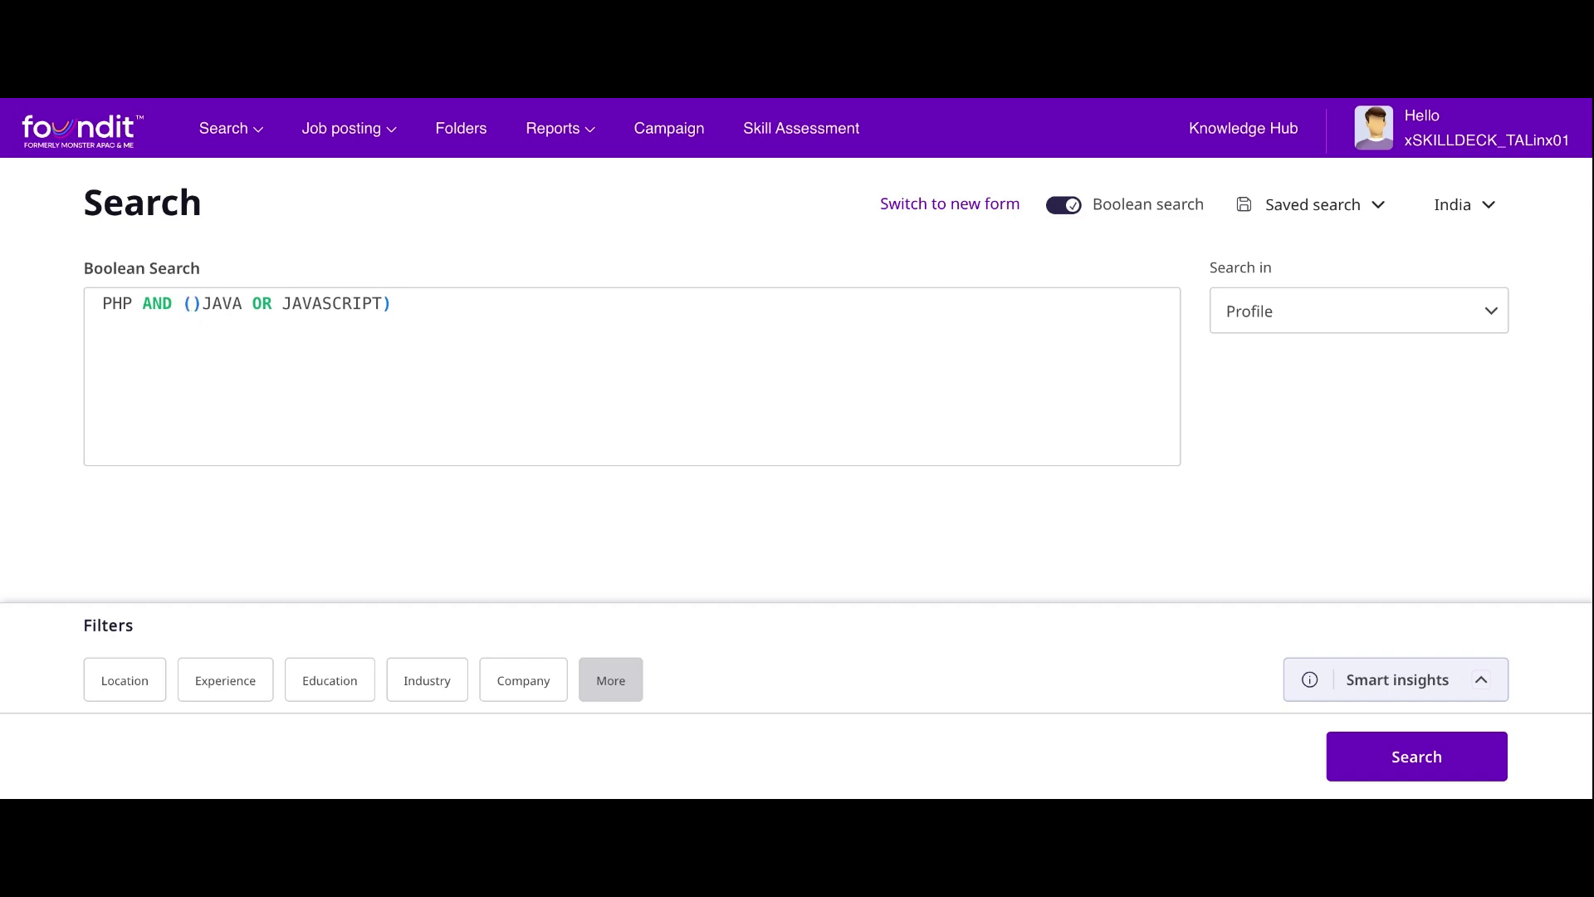
pyautogui.press('Delete')
# Extend PHP to PHP Developer in the Boolean string and put the phrase in double quotes before AND.
pyautogui.press('Left')
pyautogui.press('Left')
pyautogui.press('Left')
pyautogui.press('Left')
pyautogui.press('Left')
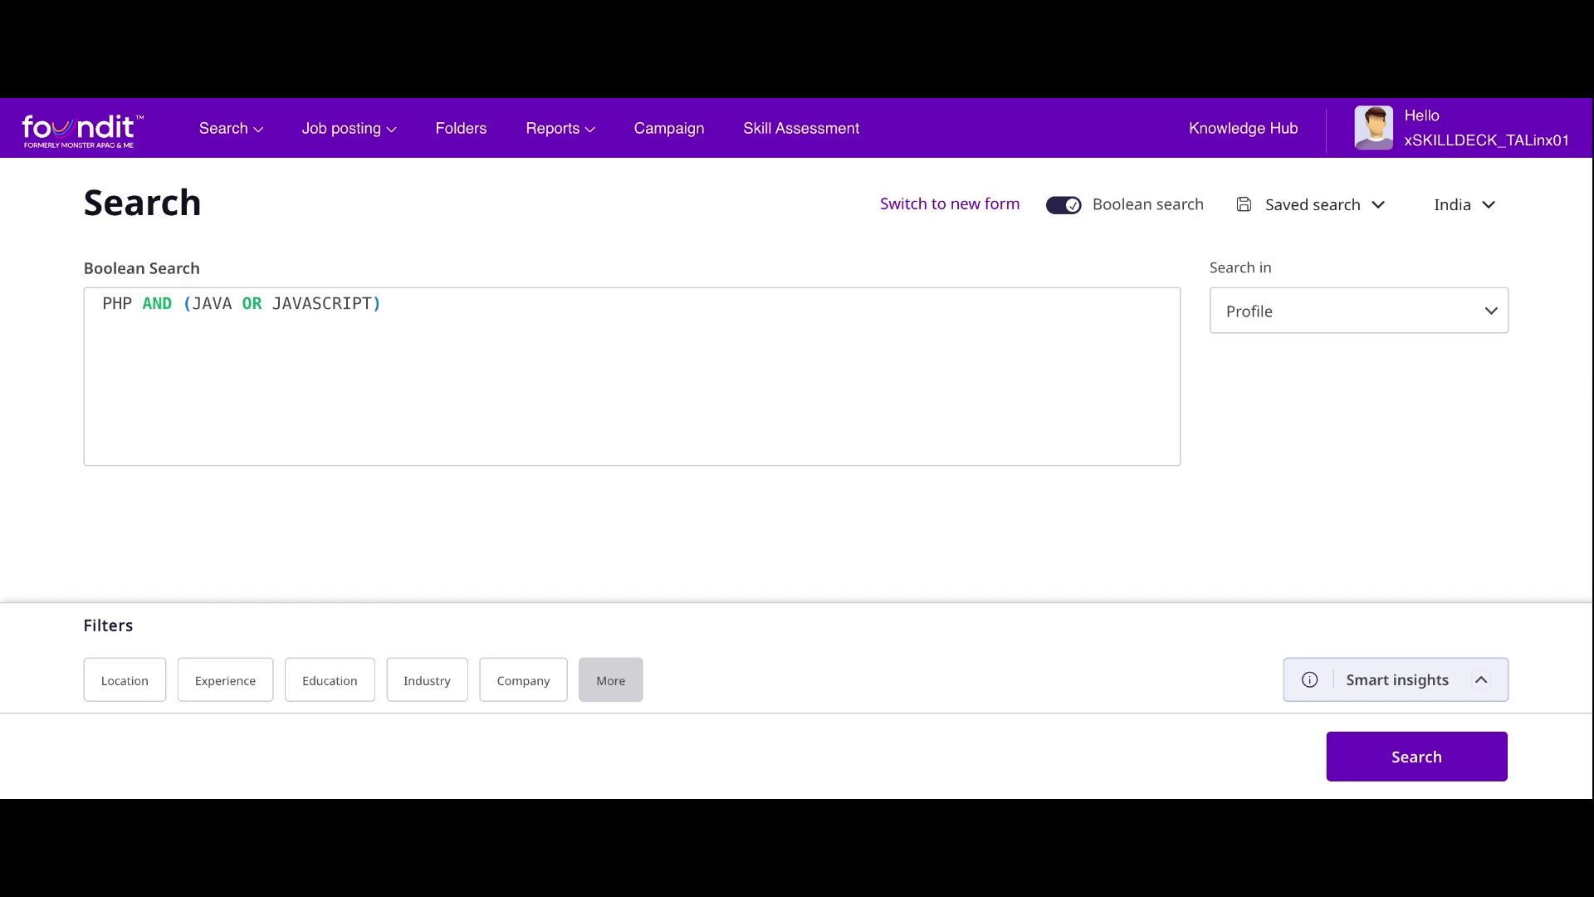
pyautogui.write('Developer')
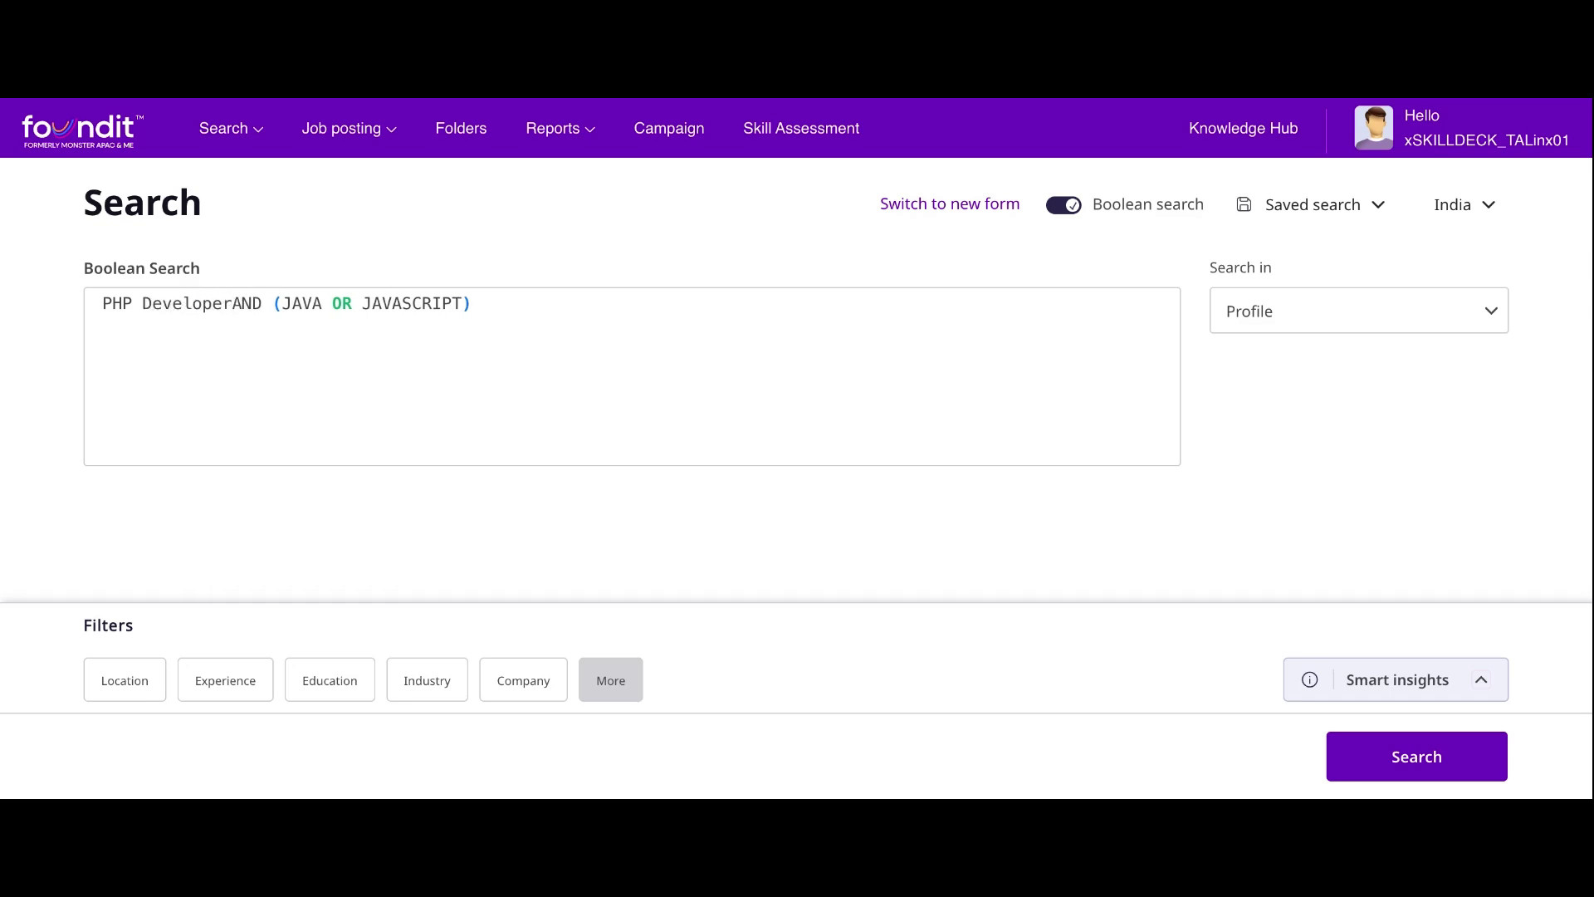
pyautogui.press('BackSpace')
pyautogui.write('"r')
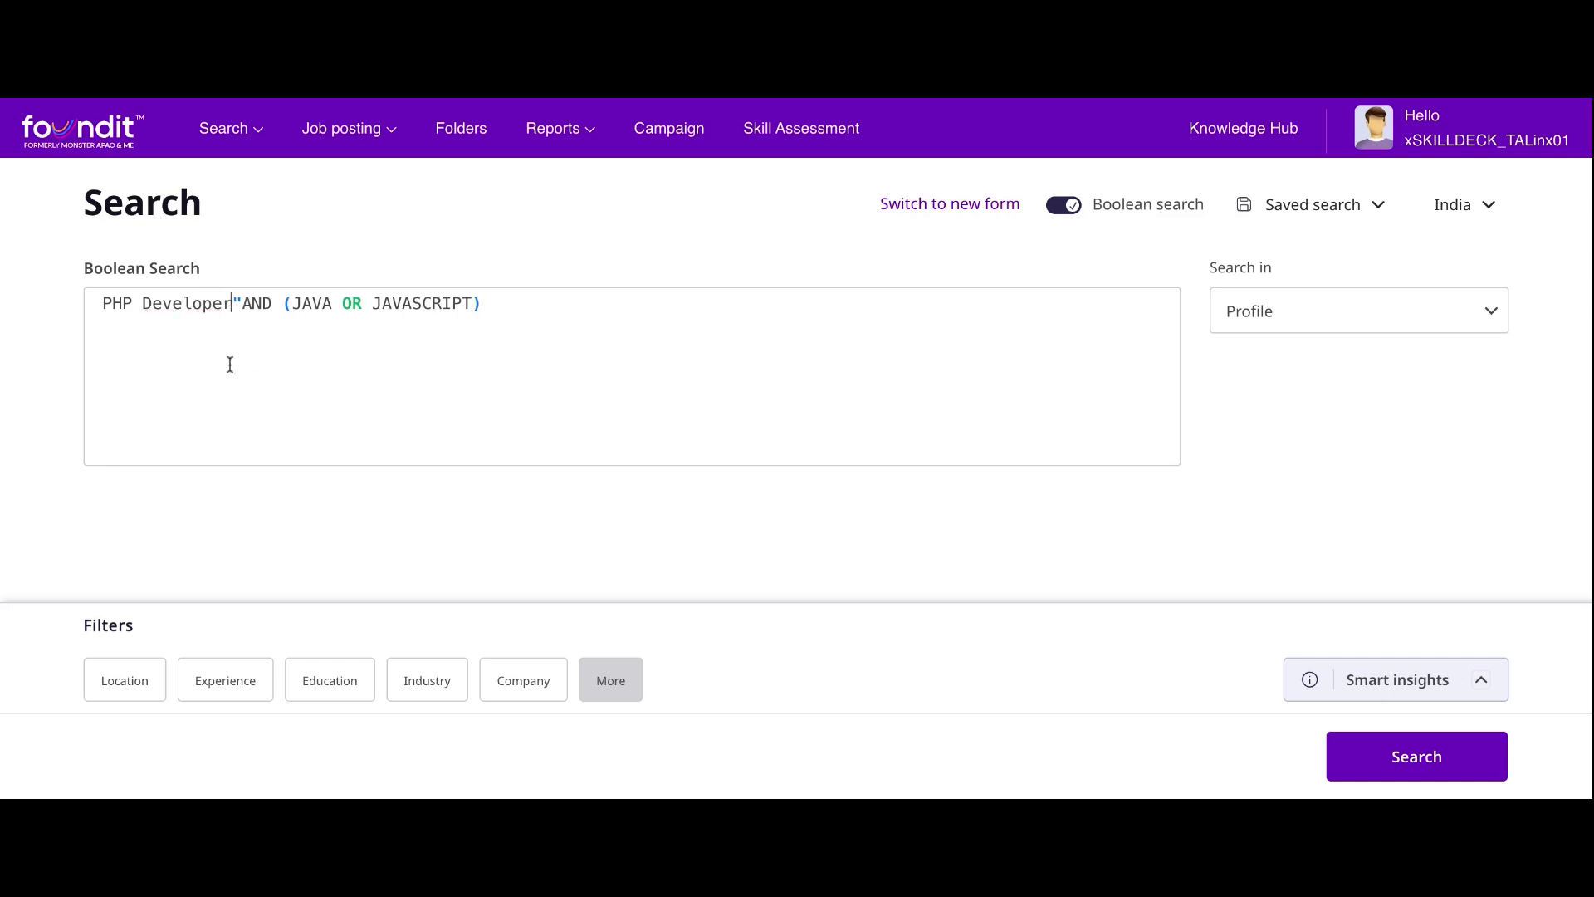
pyautogui.press('Left')
pyautogui.press('Left')
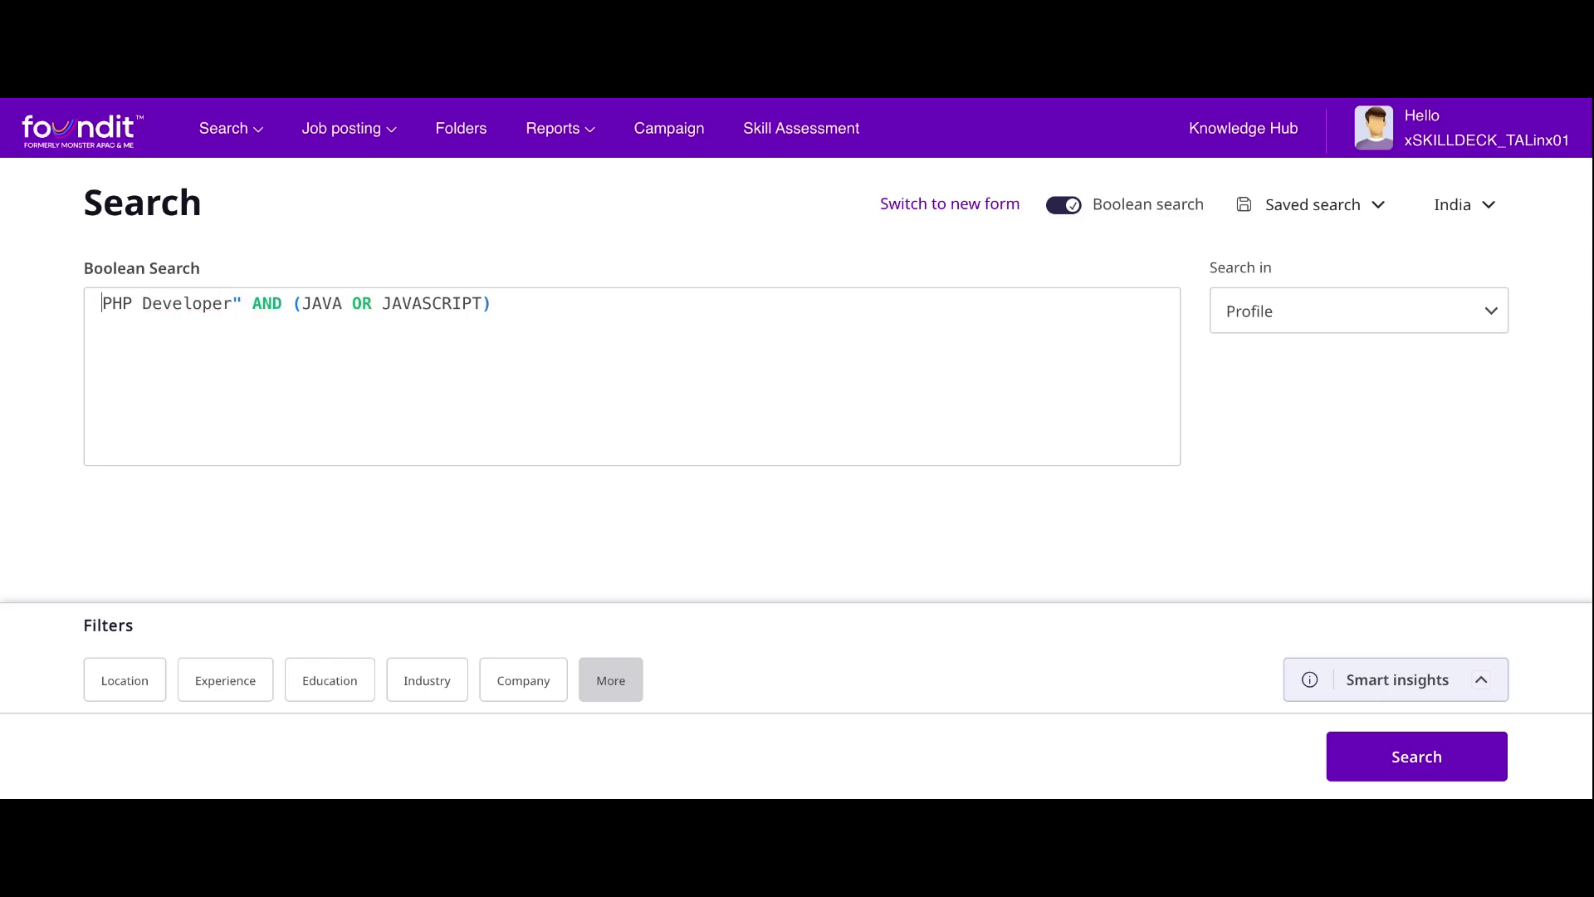
pyautogui.write('"')
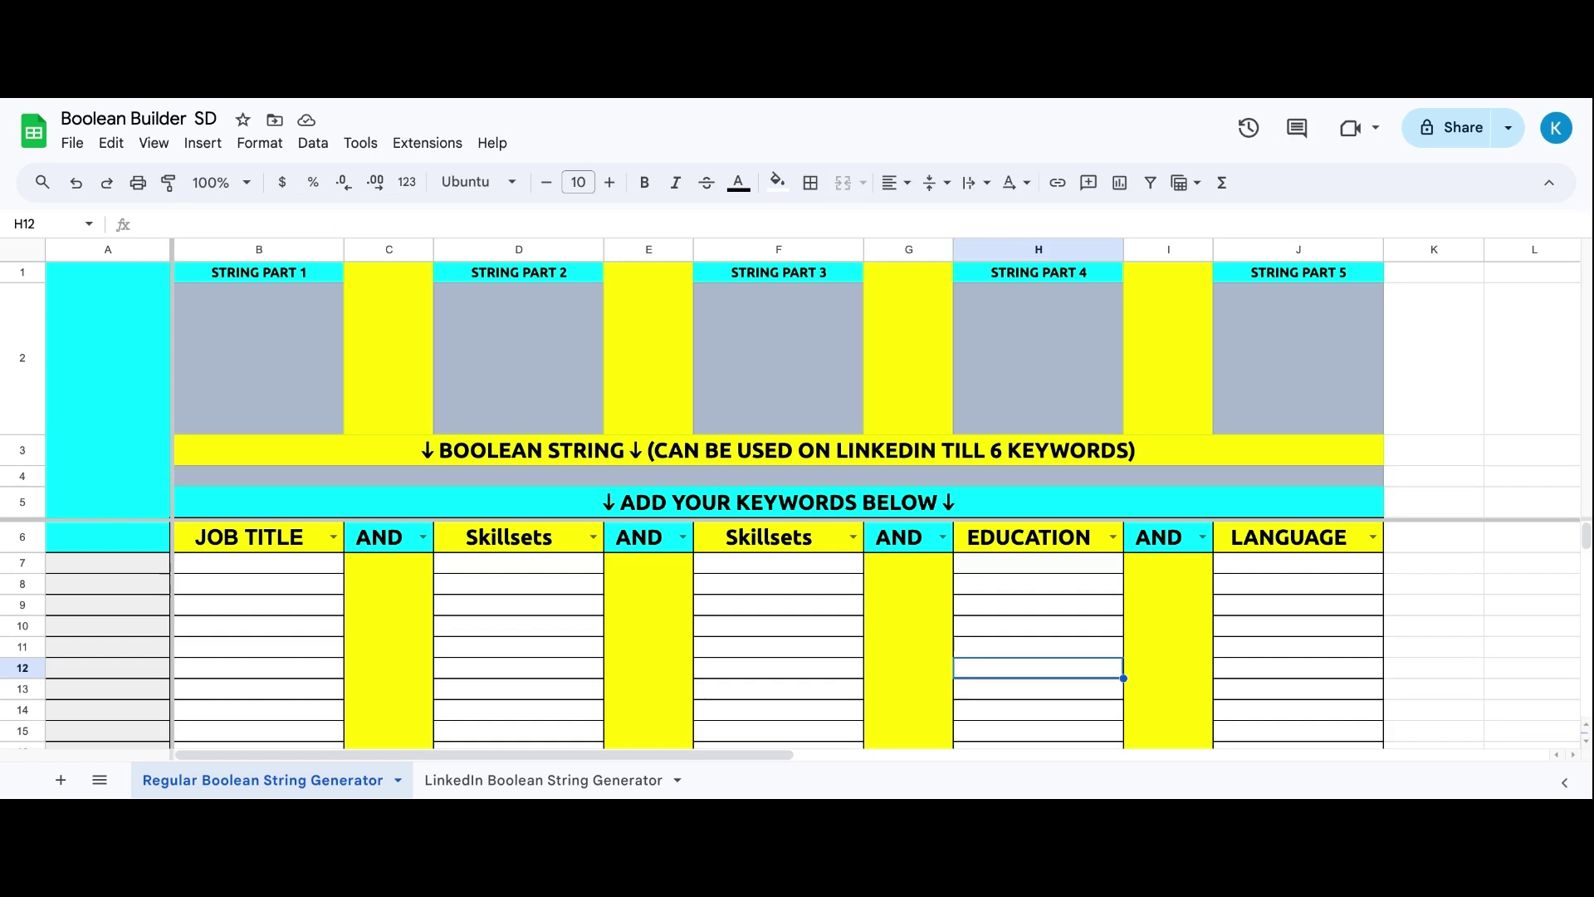
# In the Boolean Builder SD spreadsheet, enter HR Manager and people manager as the first two JOB TITLE keywords.
pyautogui.click(284, 572)
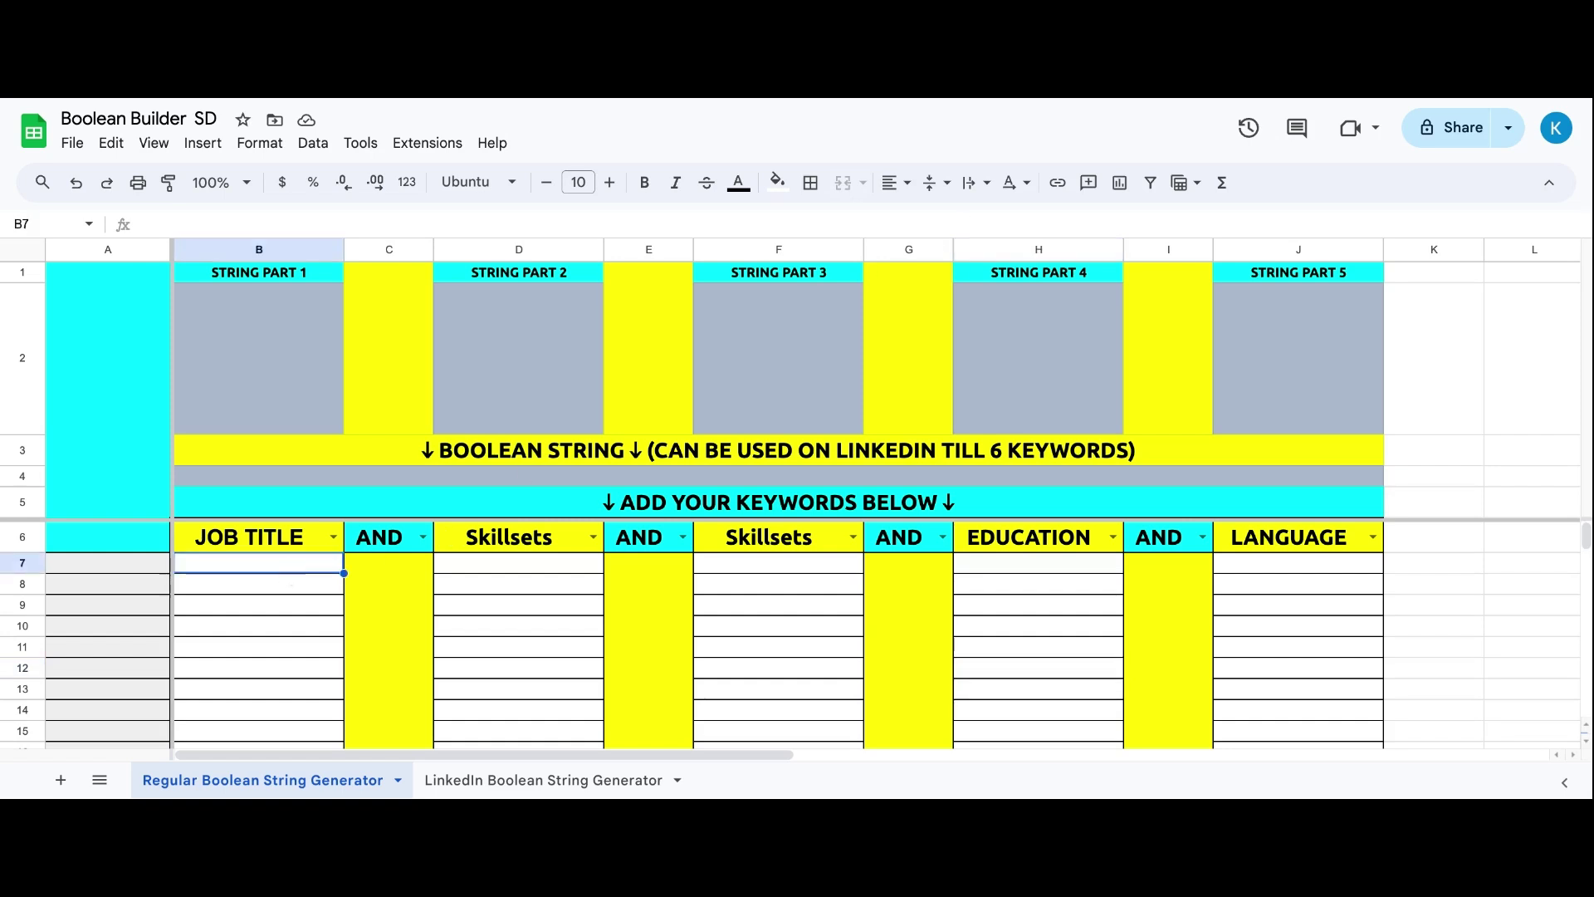
pyautogui.write('HR Manager')
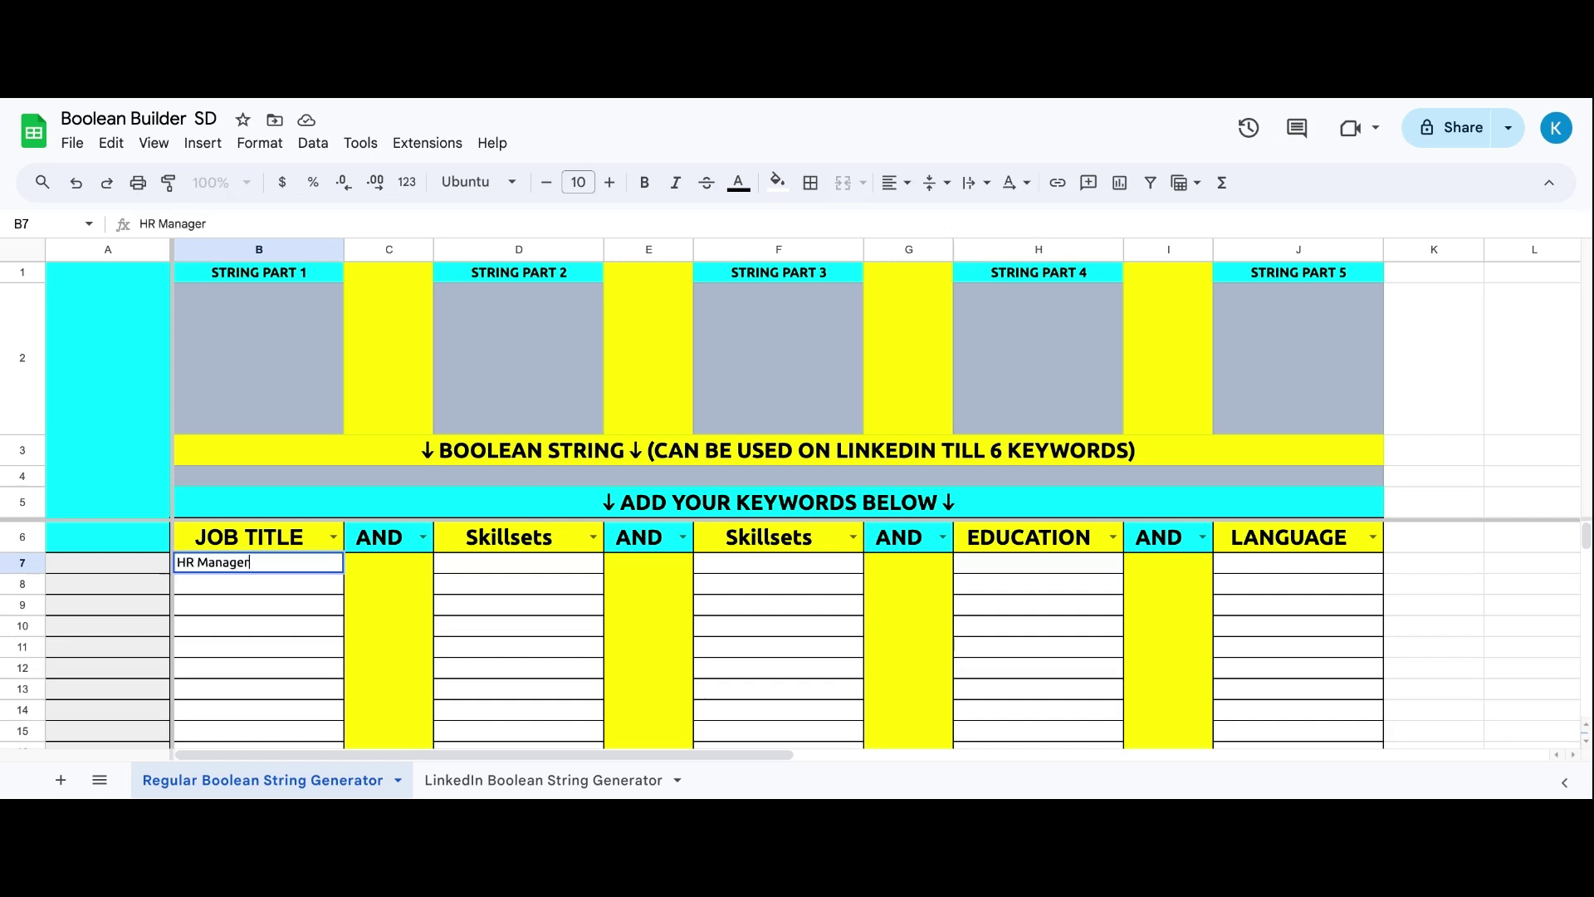
pyautogui.click(286, 638)
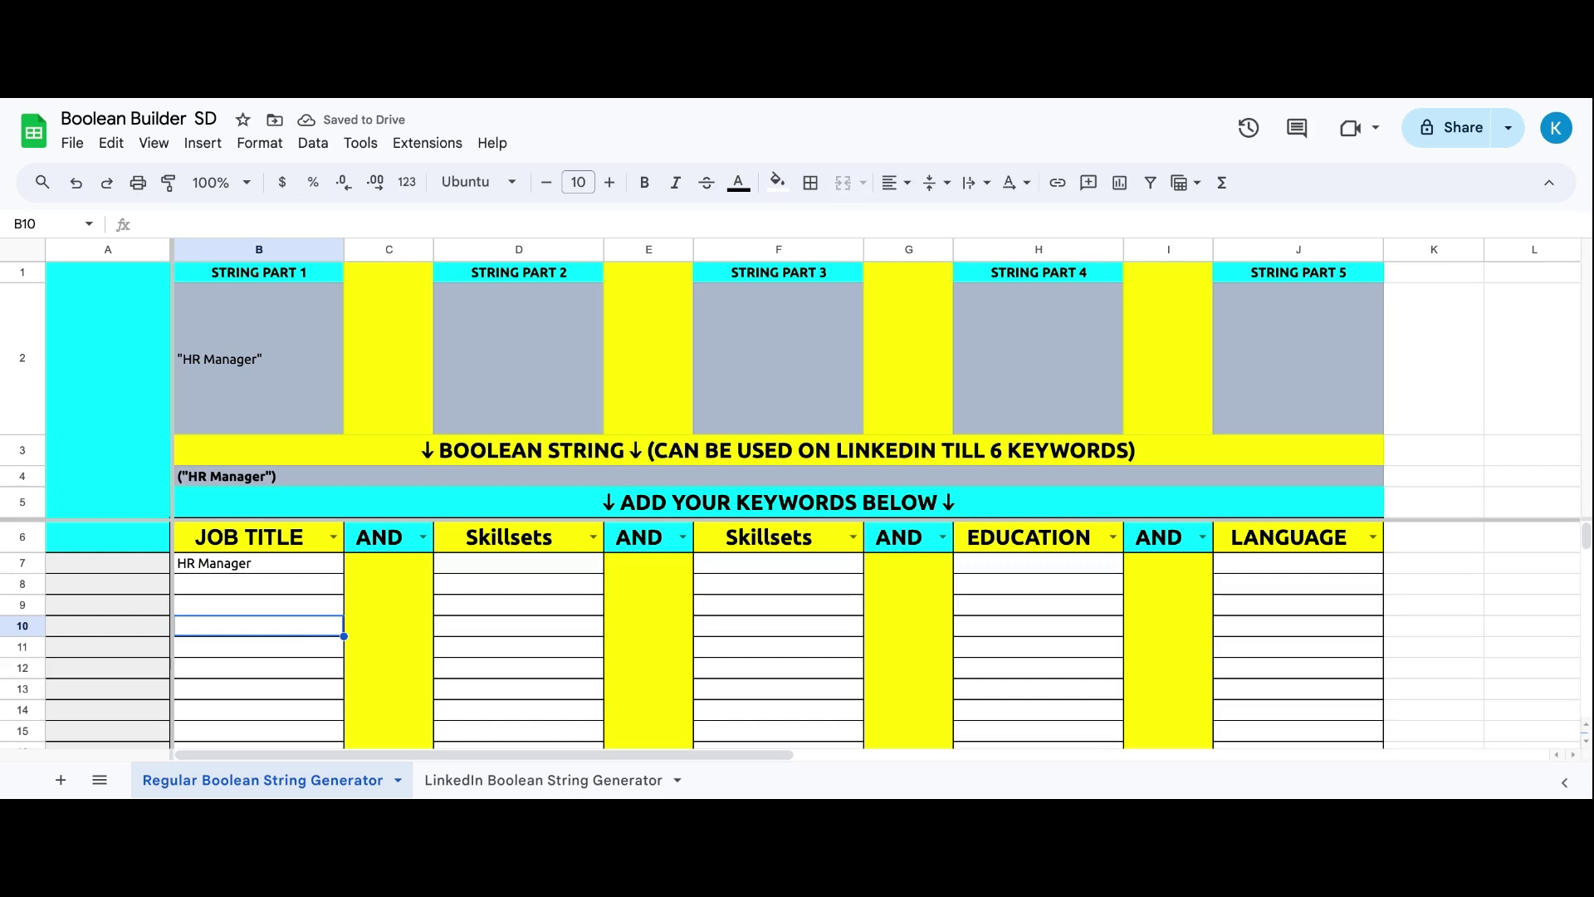
pyautogui.click(248, 586)
pyautogui.write('people manager')
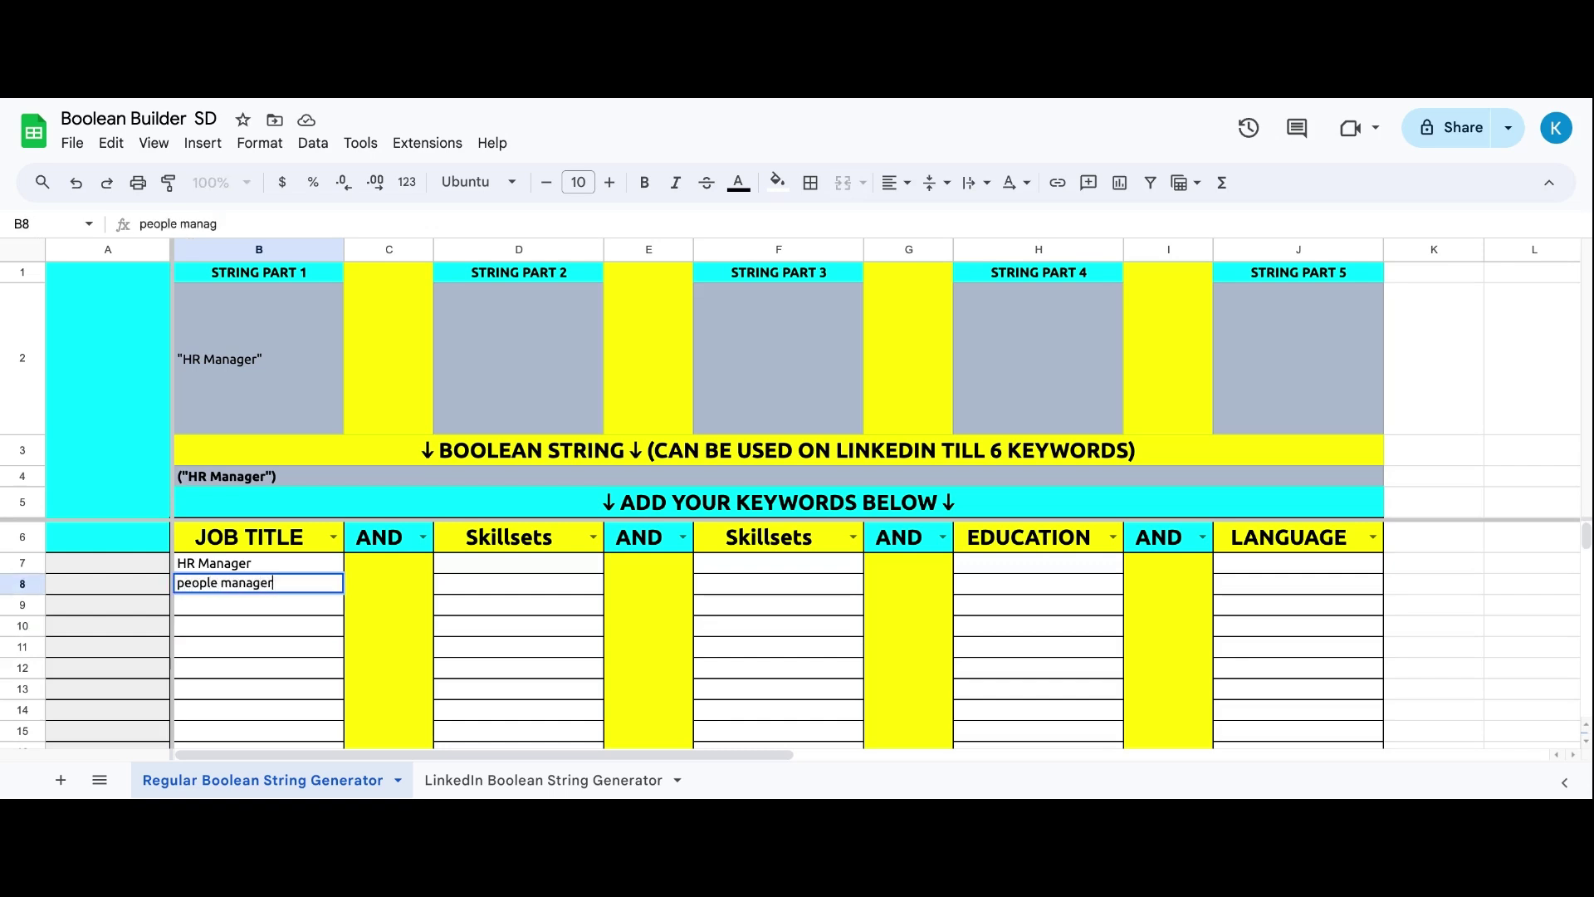
pyautogui.press('Return')
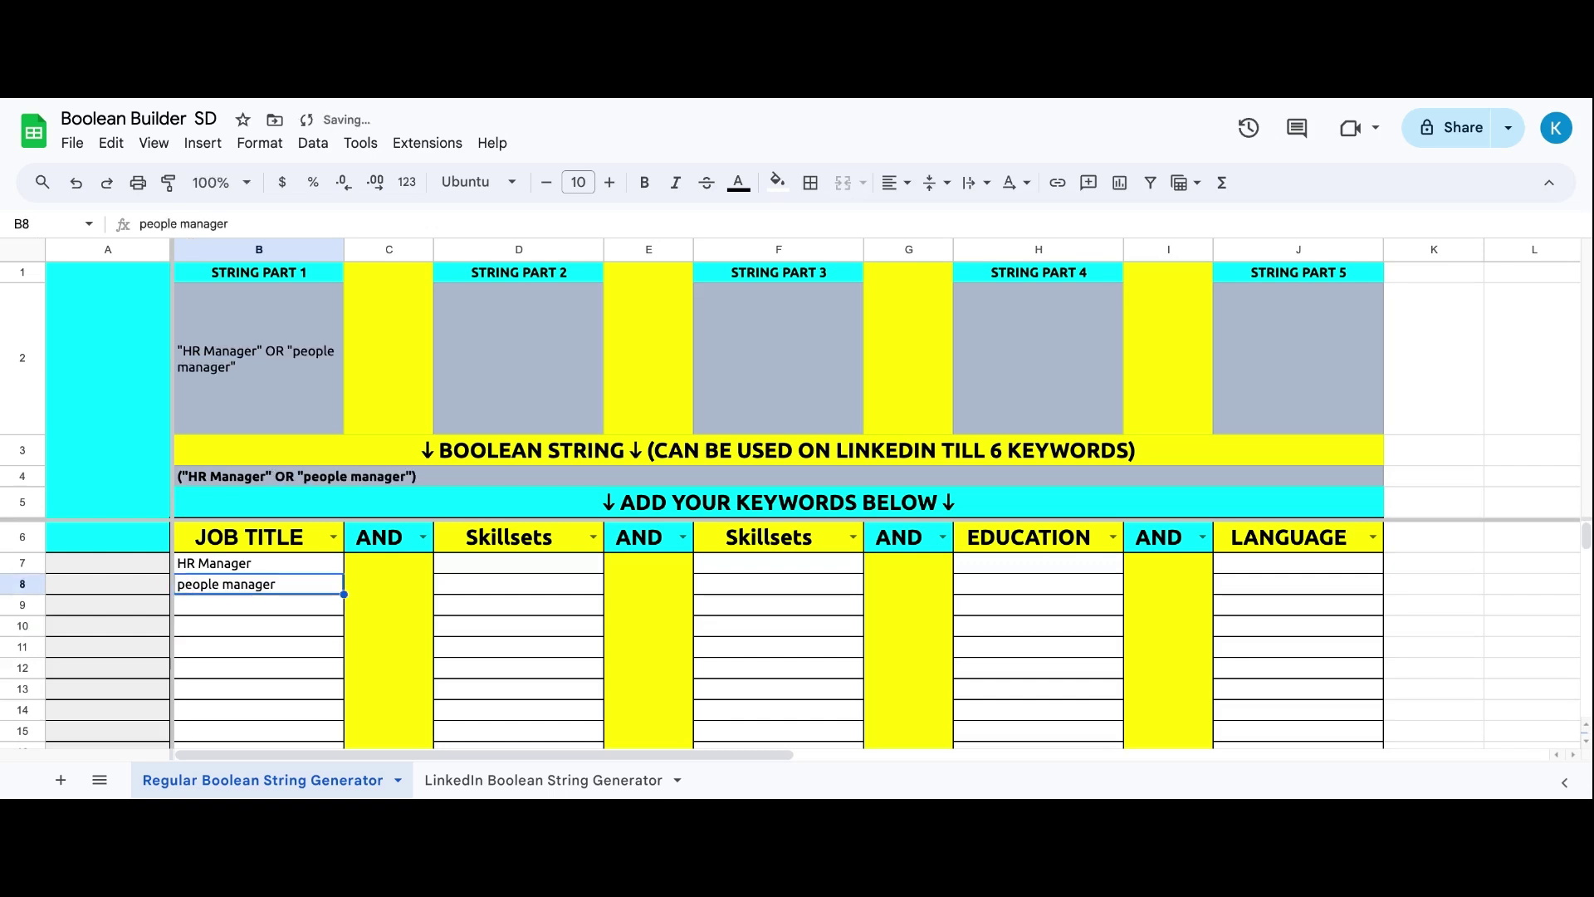
# Add hr head, human resources manager and hrbp below the existing JOB TITLE keywords.
pyautogui.write('hr head')
pyautogui.press('Return')
pyautogui.write('human re')
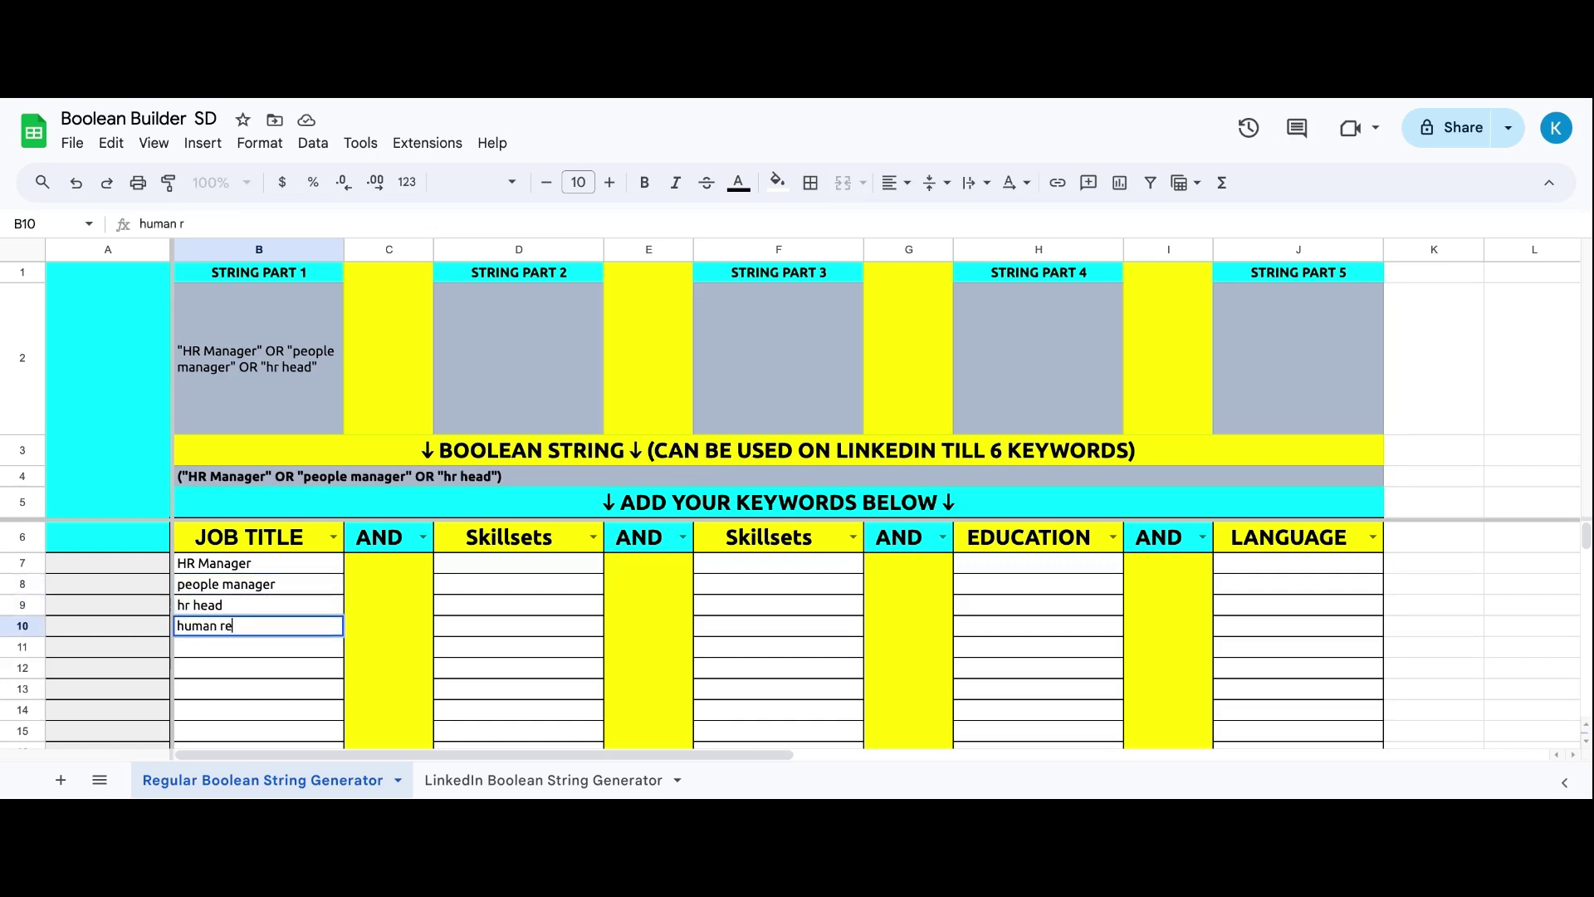
pyautogui.write('sources manager')
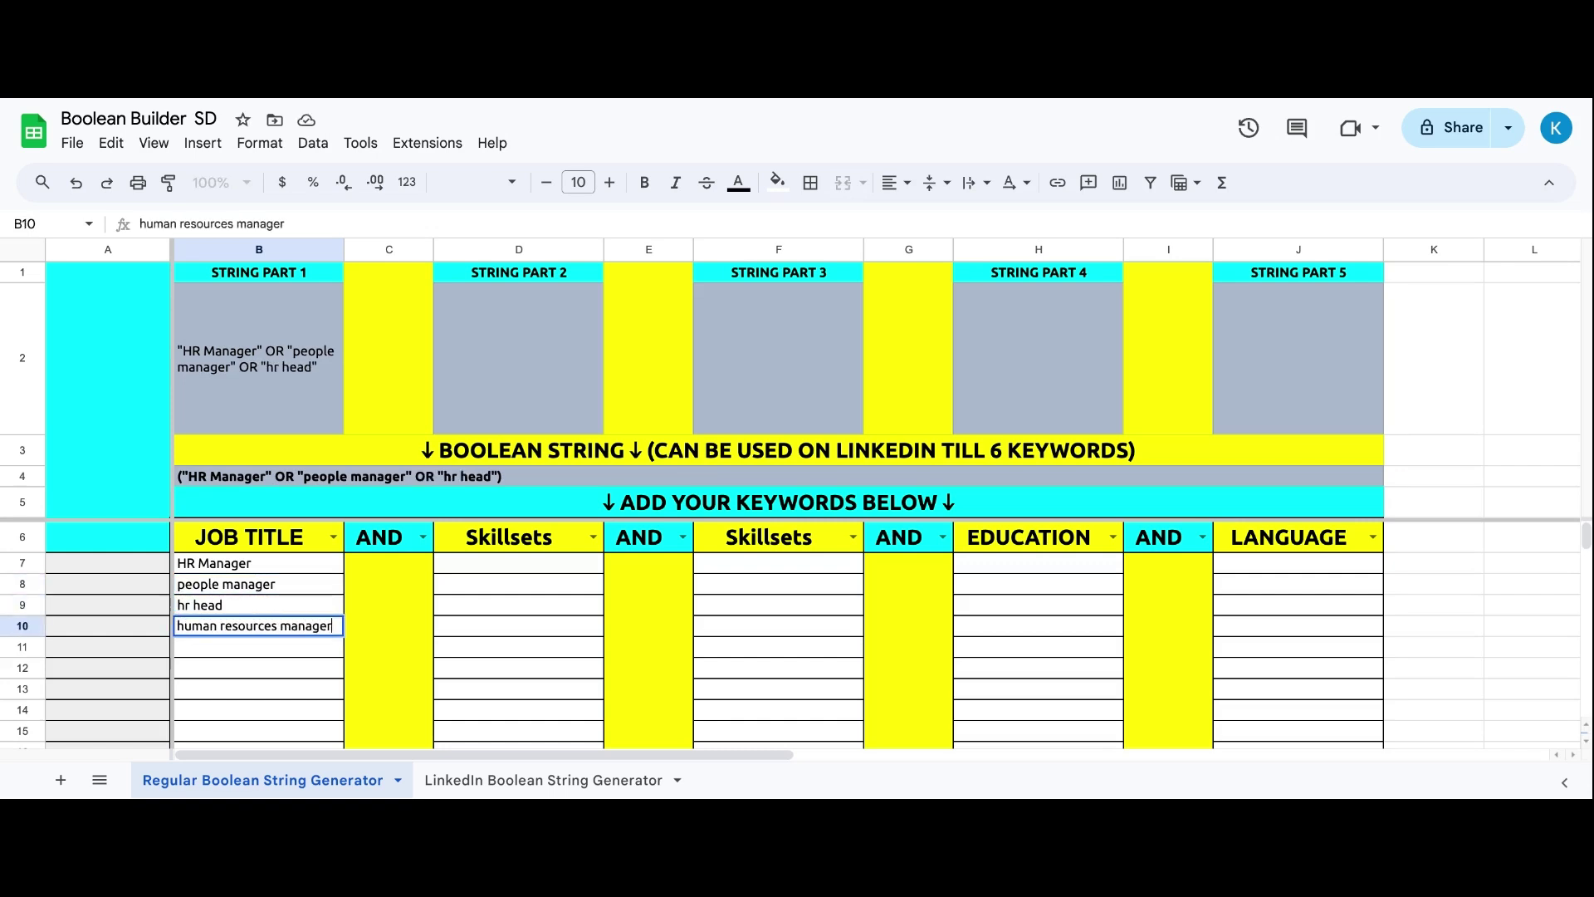
pyautogui.press('Return')
pyautogui.write('hrbp')
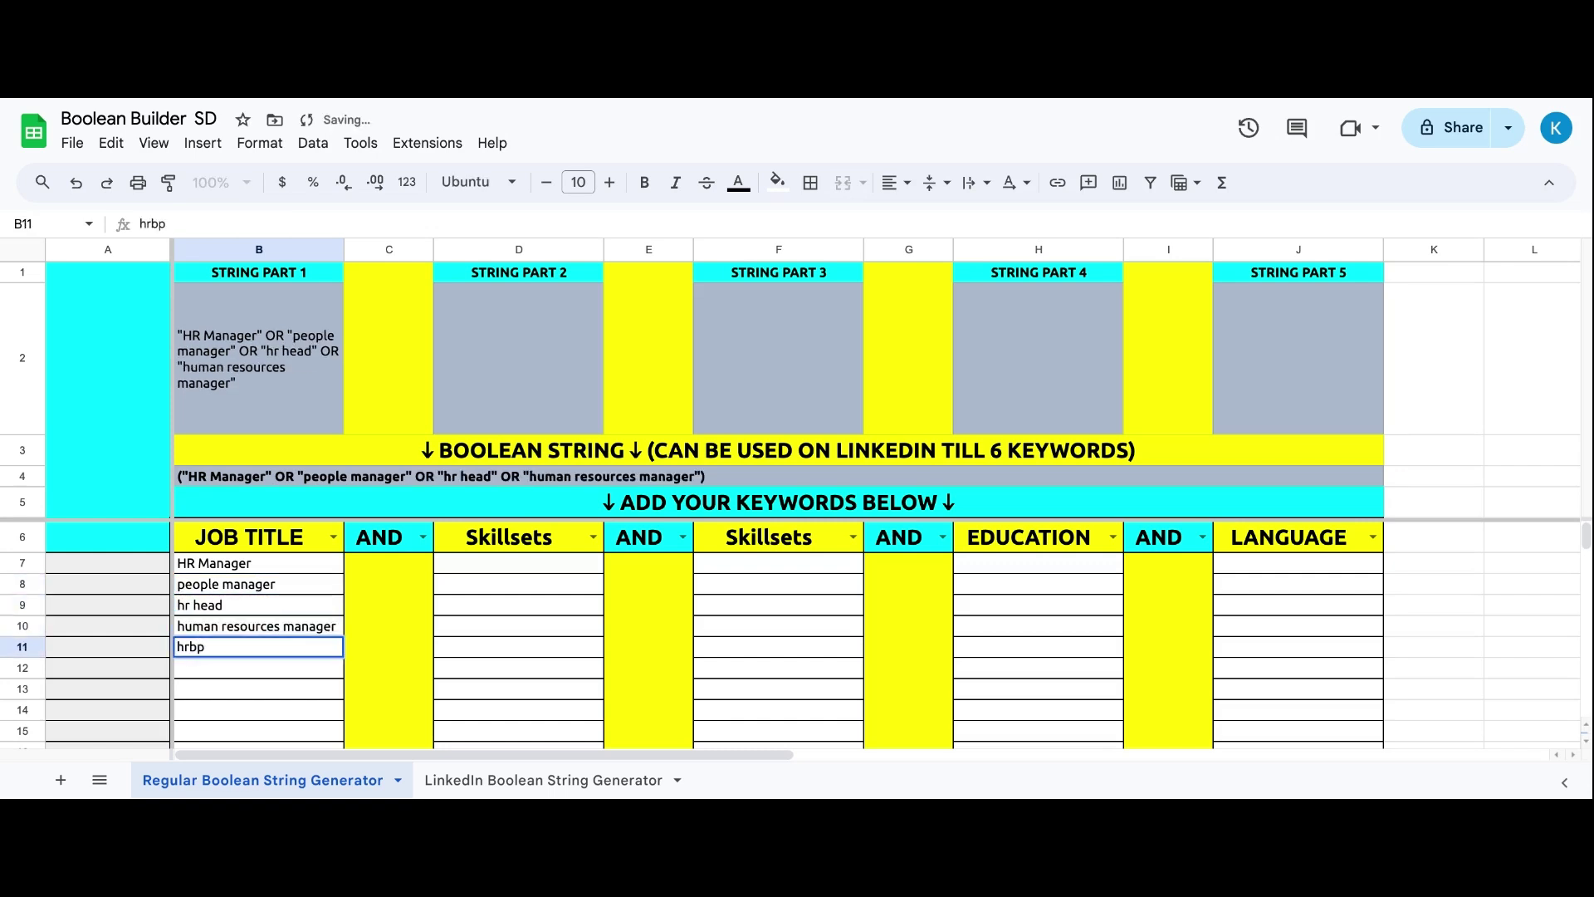
pyautogui.press('Return')
pyautogui.click(260, 568)
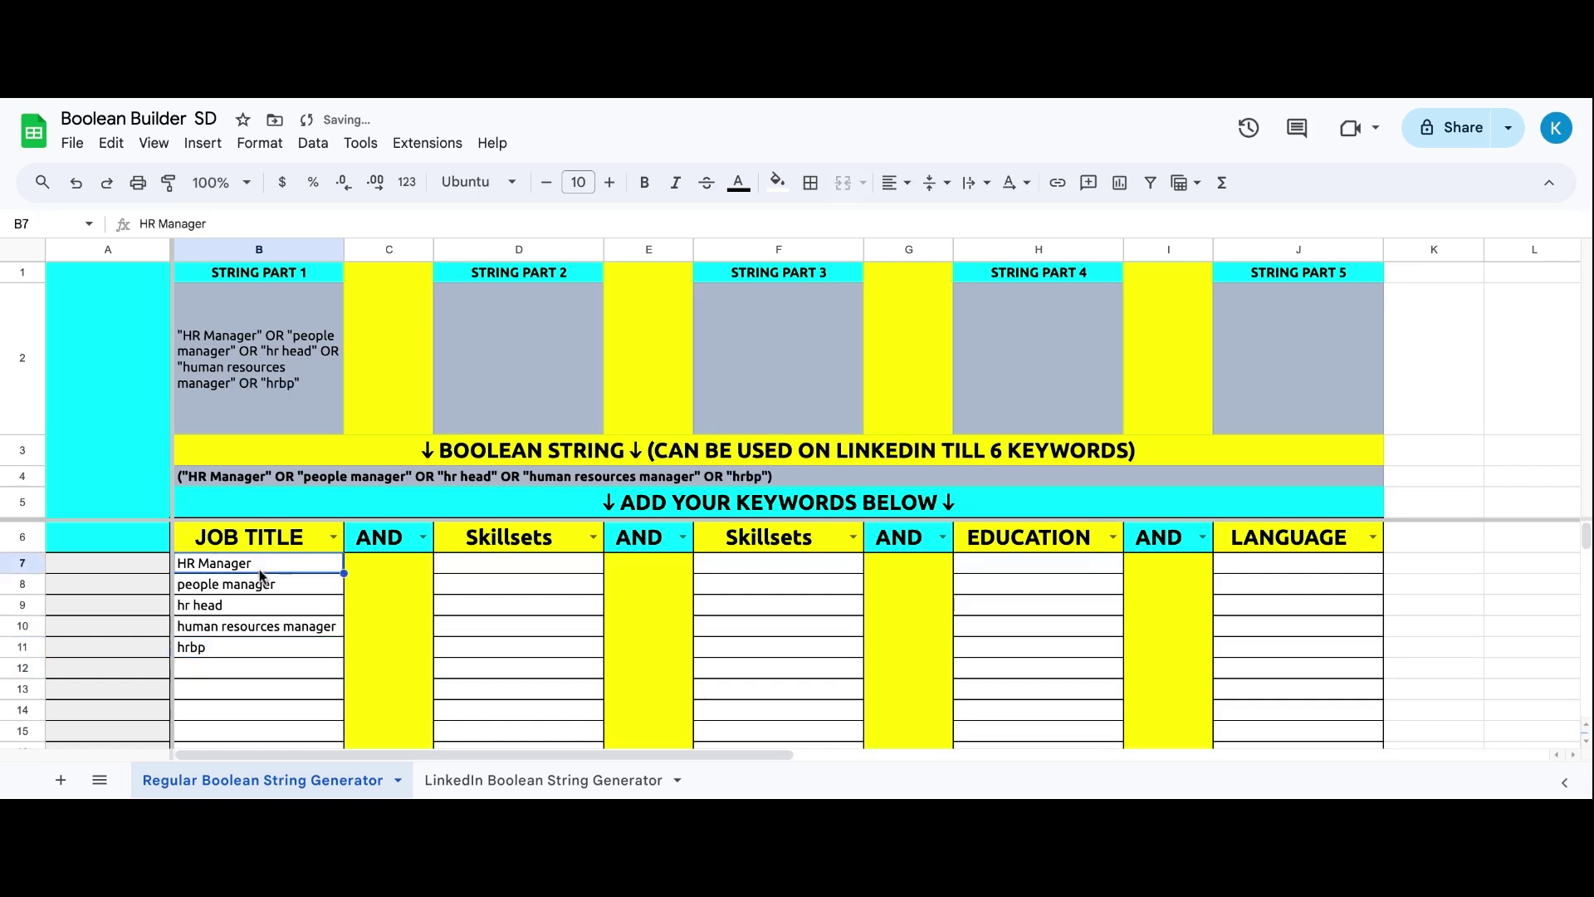
pyautogui.moveTo(248, 586); pyautogui.dragTo(238, 650)
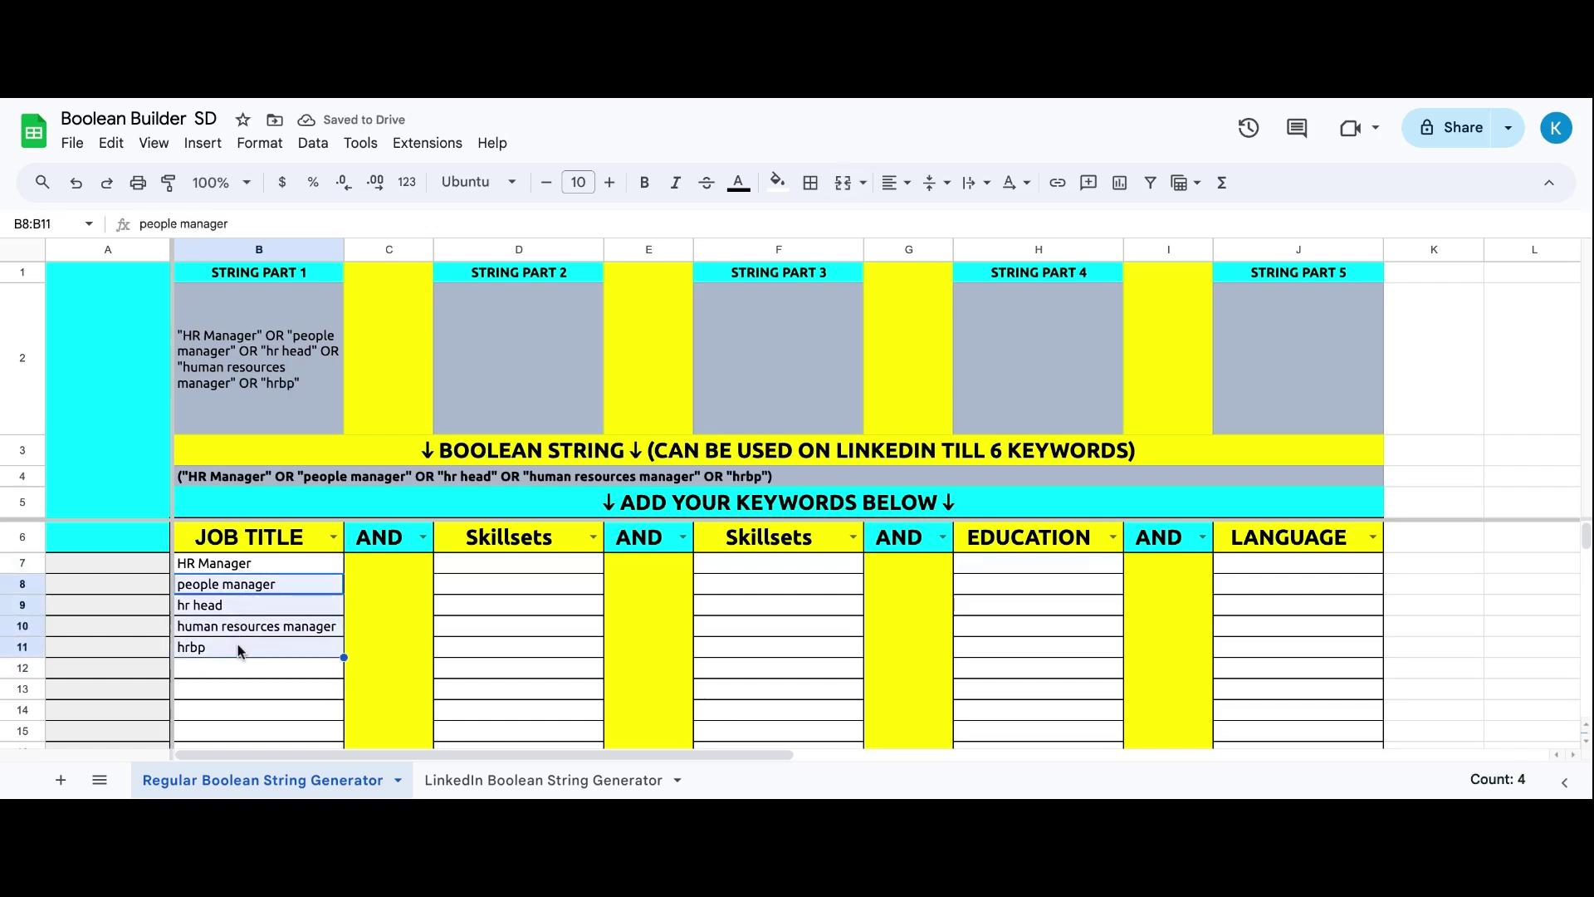
pyautogui.click(468, 566)
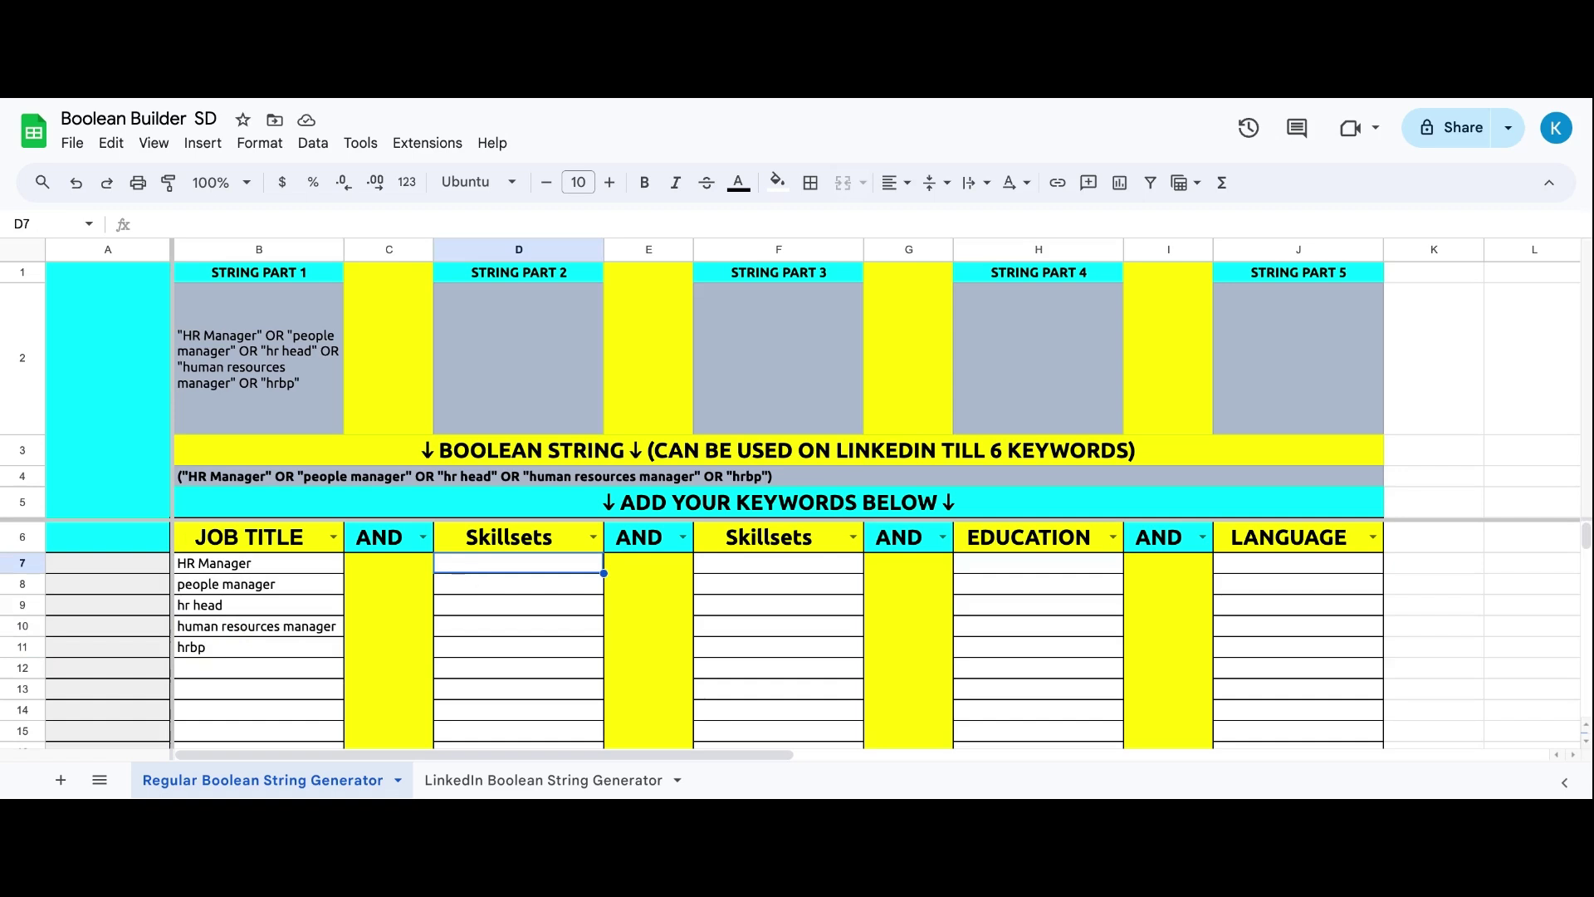
pyautogui.click(746, 561)
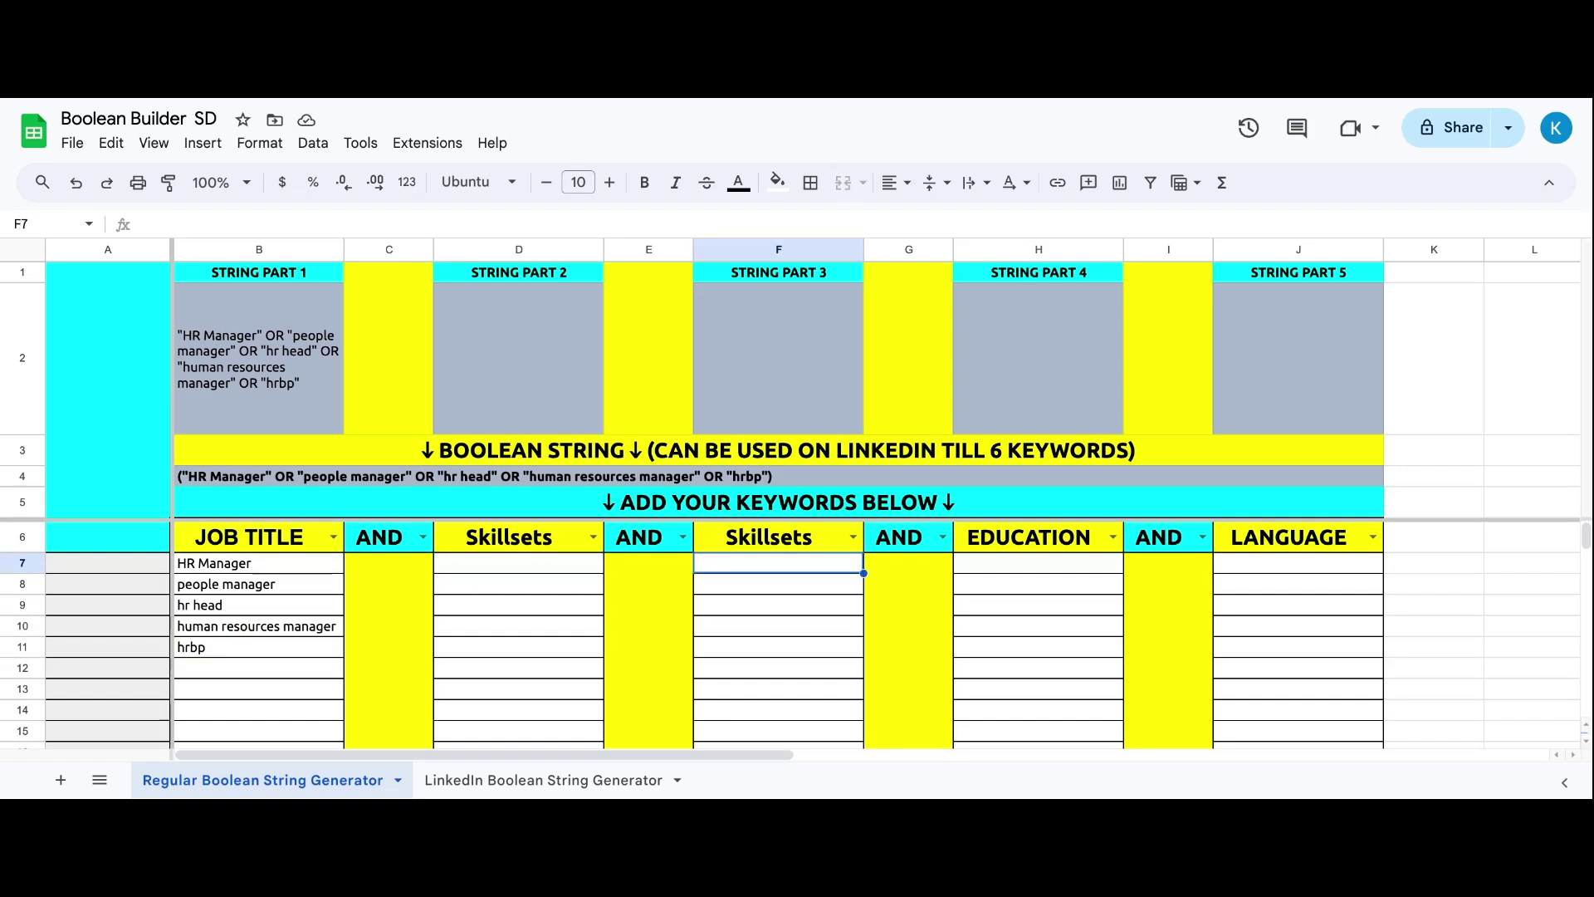
pyautogui.moveTo(744, 581); pyautogui.dragTo(753, 667)
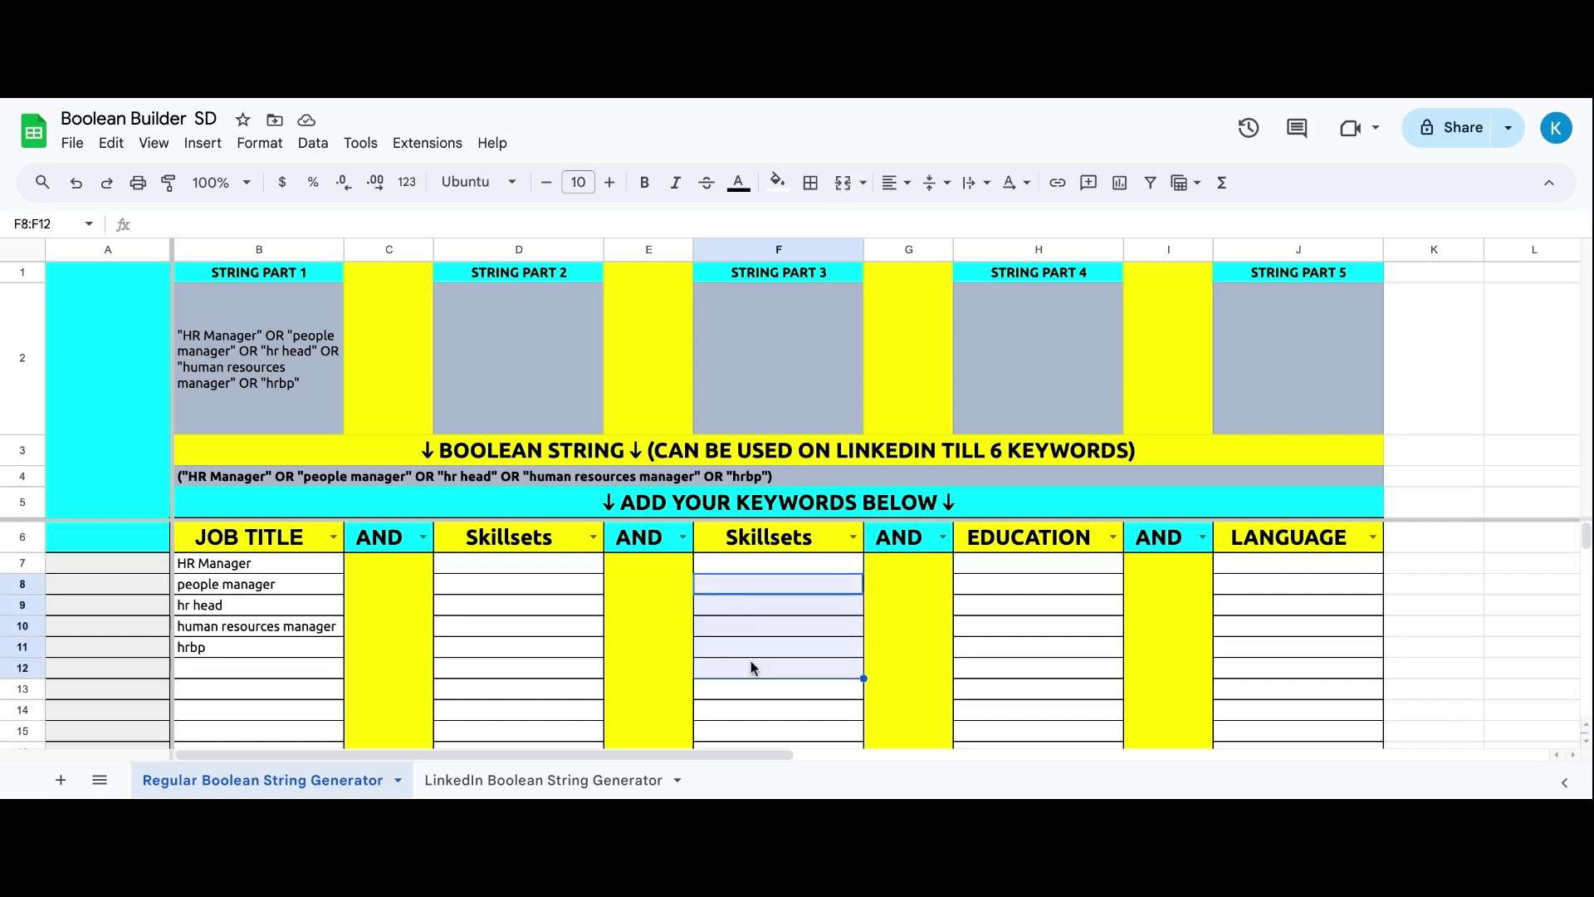
# Enter talent acquisition as the first keyword in the first Skillsets column.
pyautogui.click(525, 572)
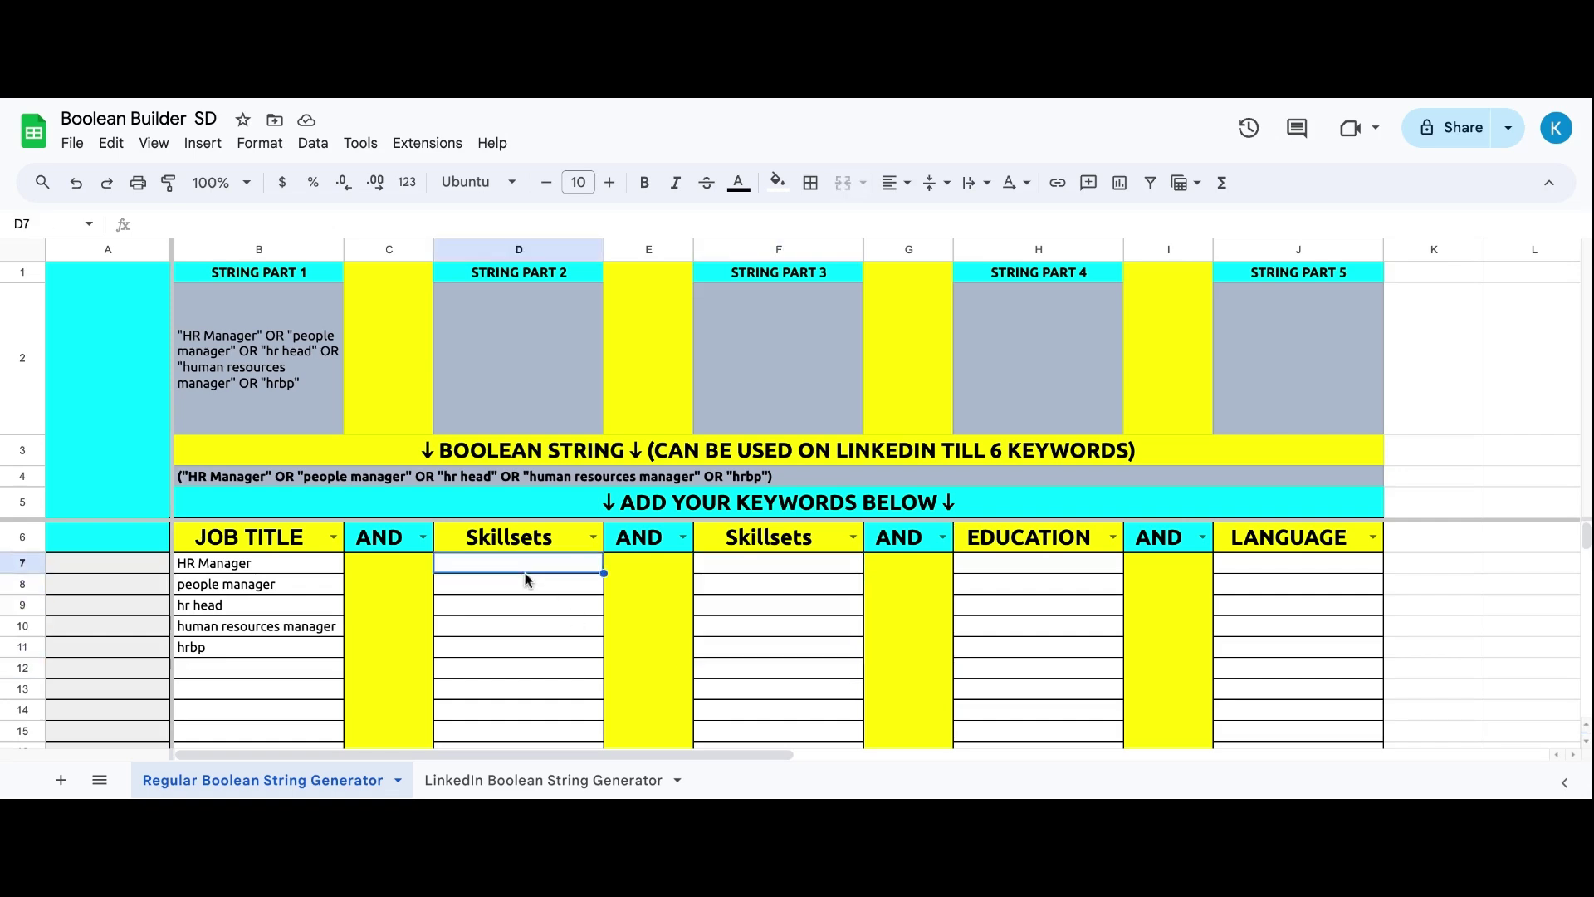
pyautogui.write('talent ac')
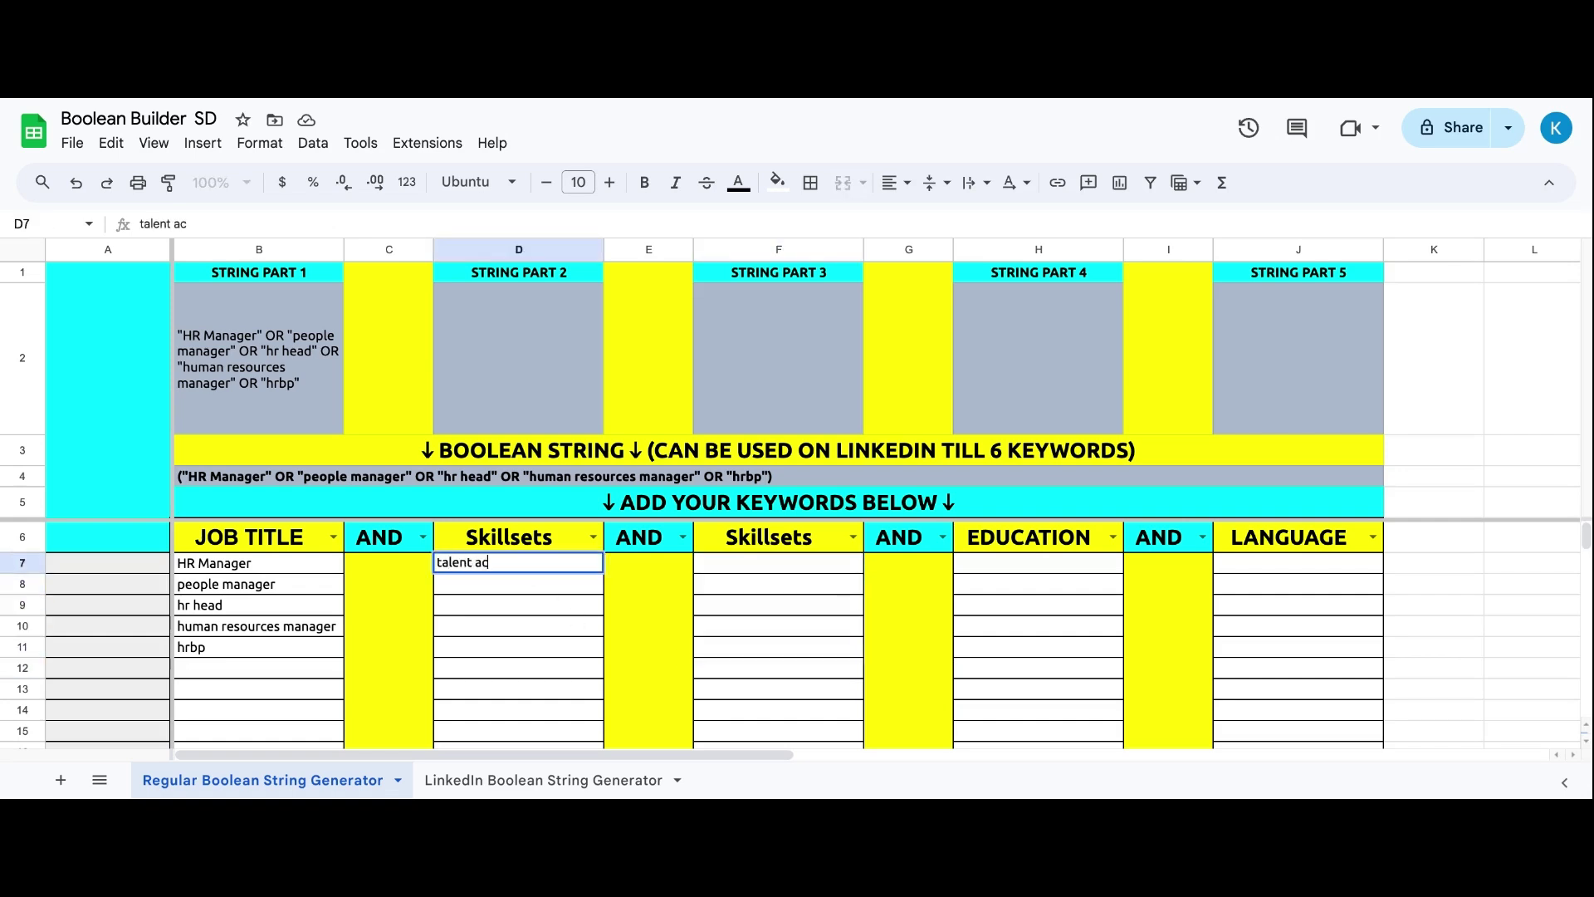
pyautogui.write('quistion')
pyautogui.click(514, 563)
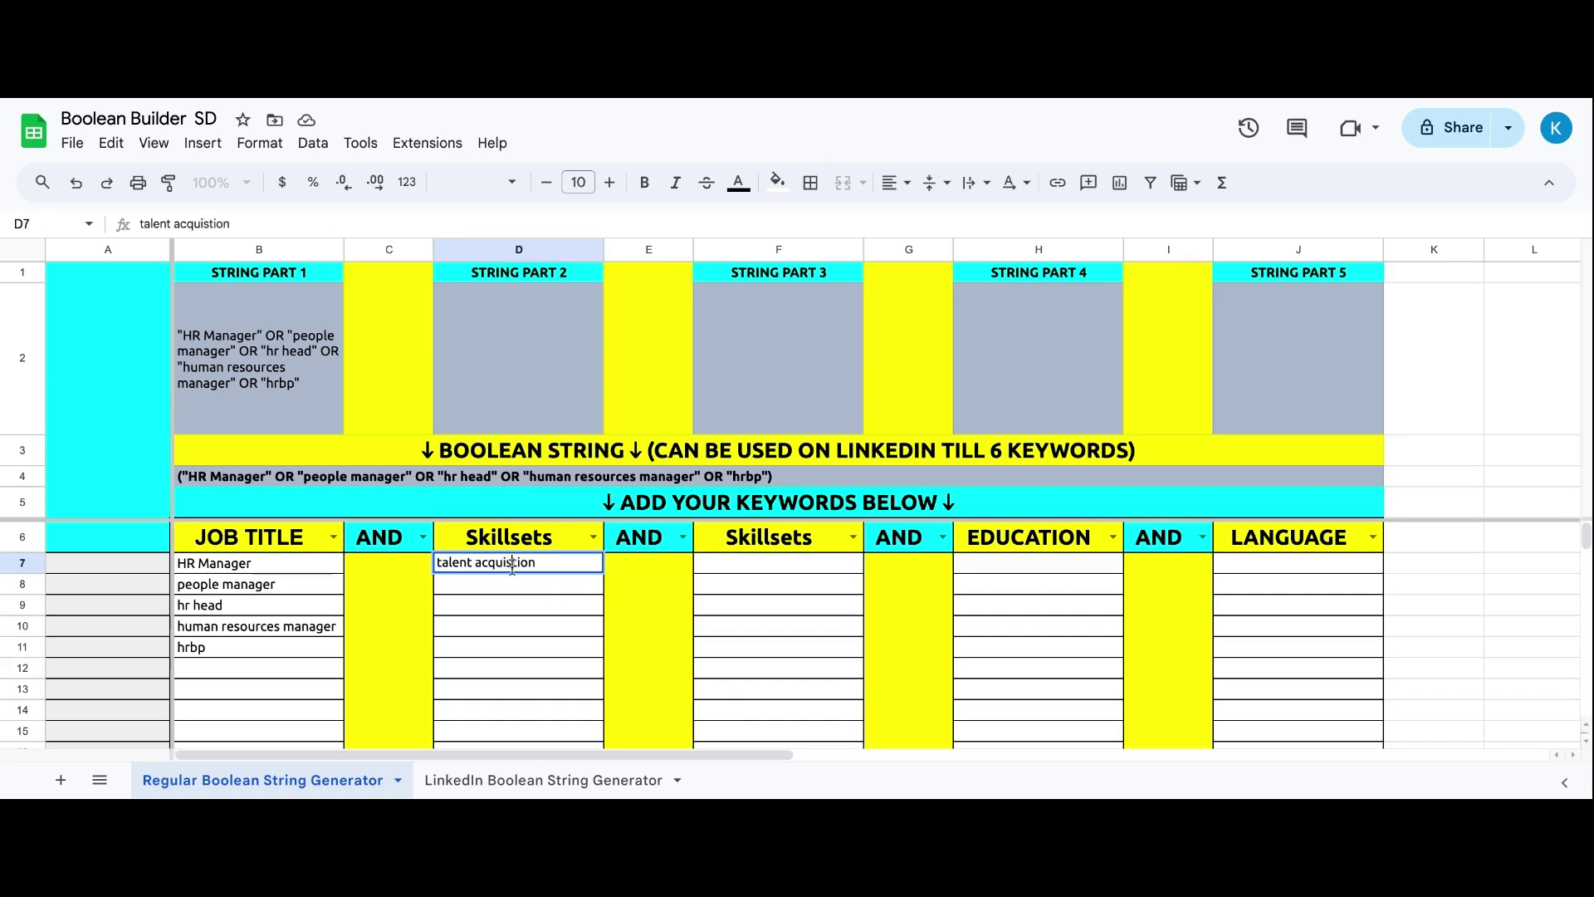
pyautogui.write('i')
# Enter payroll and labor law in the second Skillsets column and select the combined Boolean string in row 4.
pyautogui.click(747, 570)
pyautogui.write('payroll')
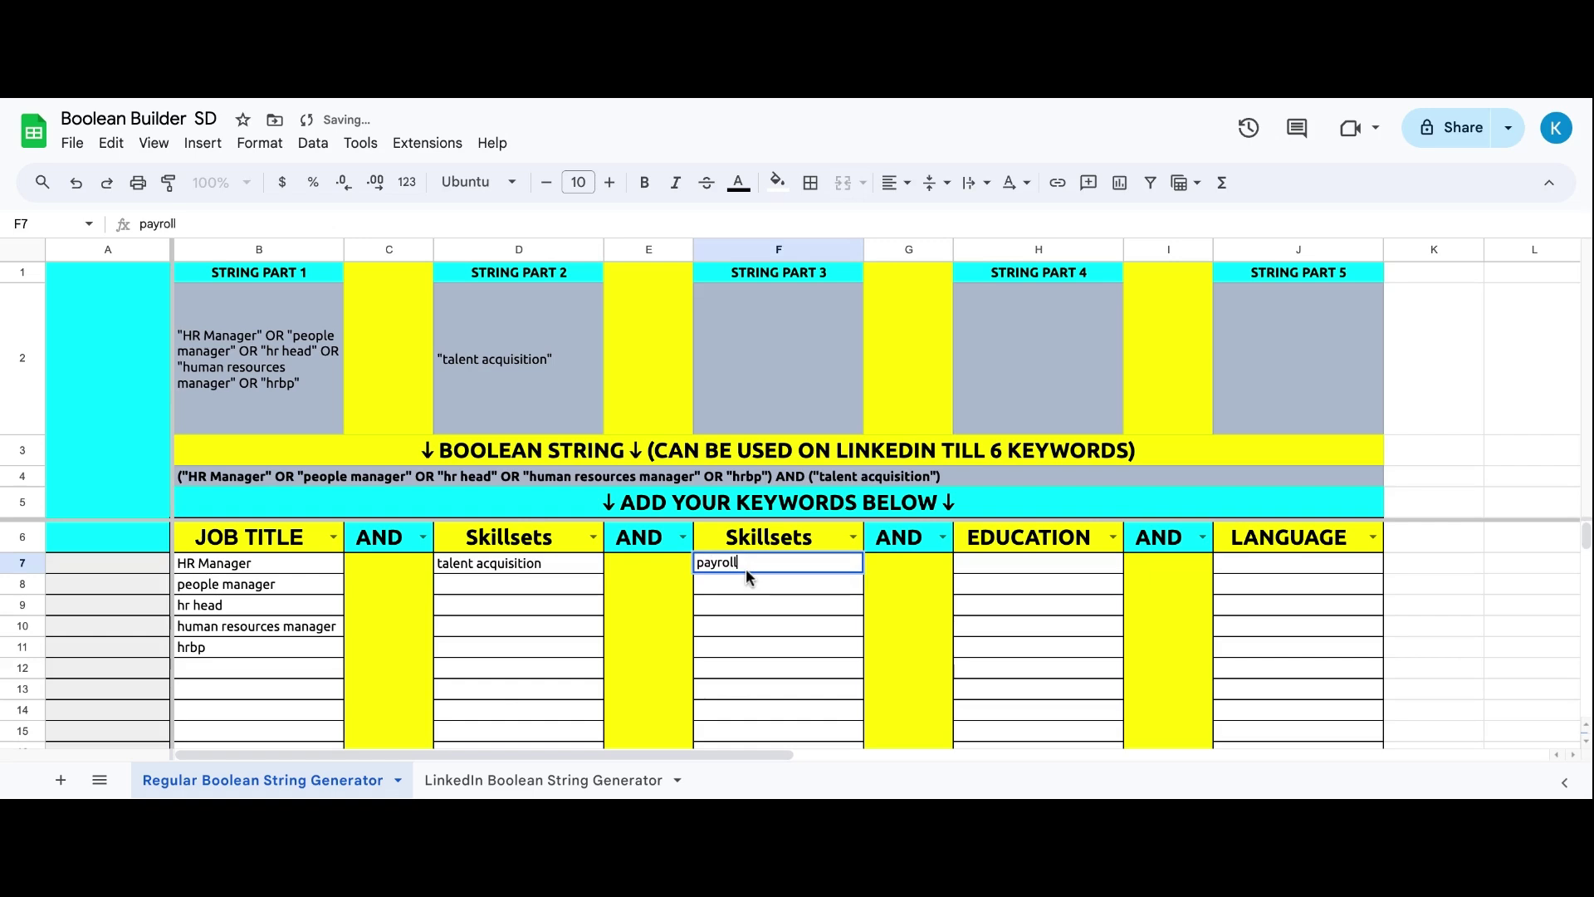
pyautogui.press('Return')
pyautogui.write('labor law')
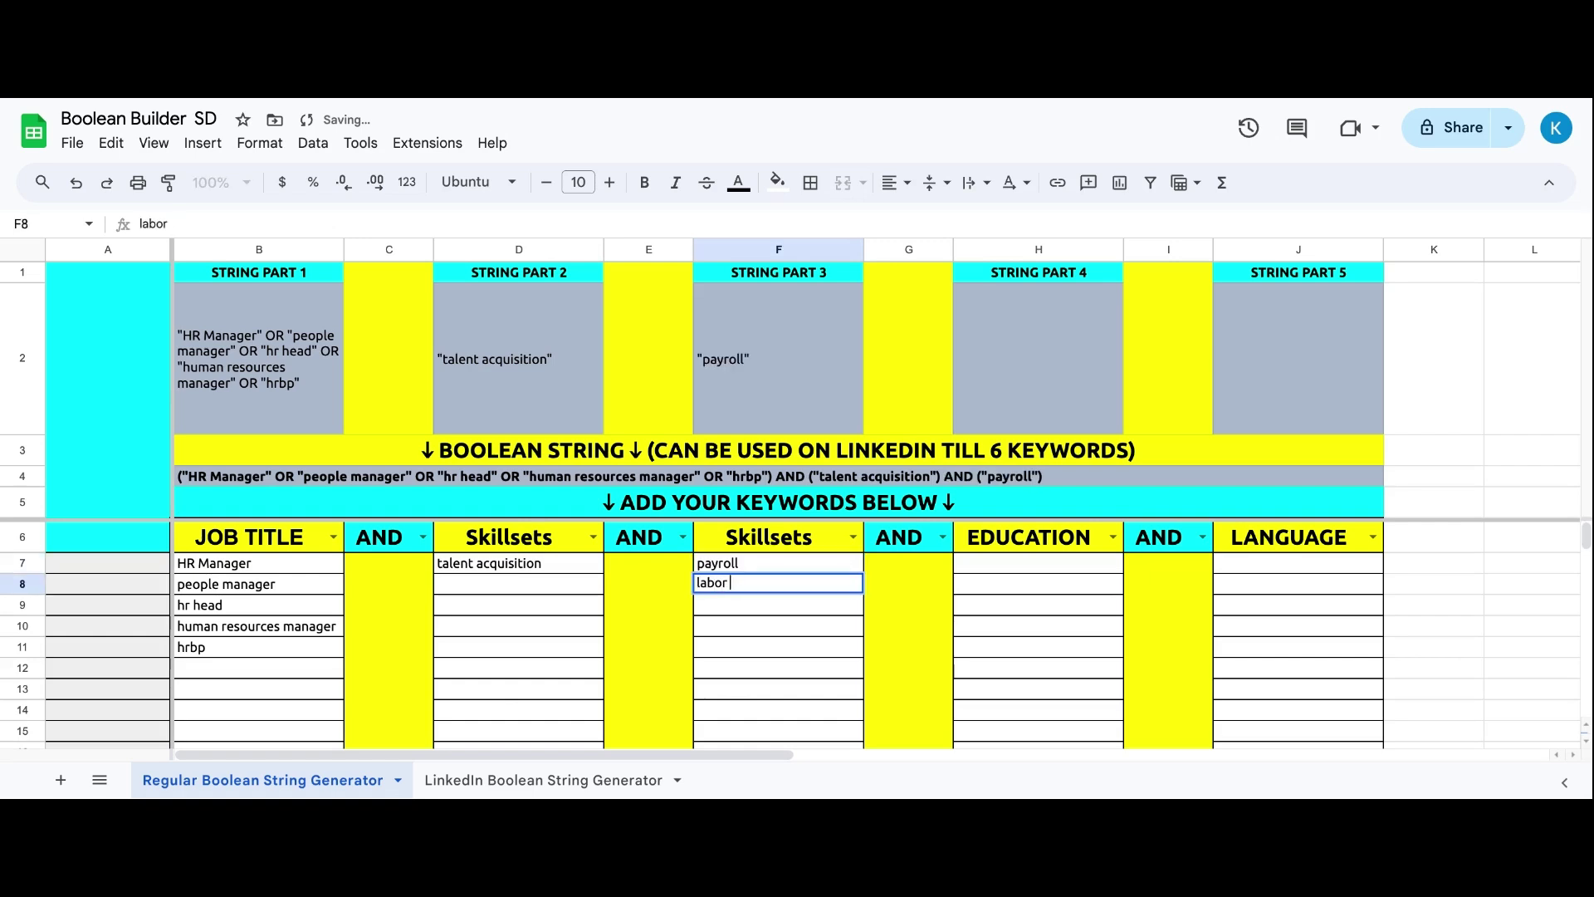
pyautogui.click(802, 648)
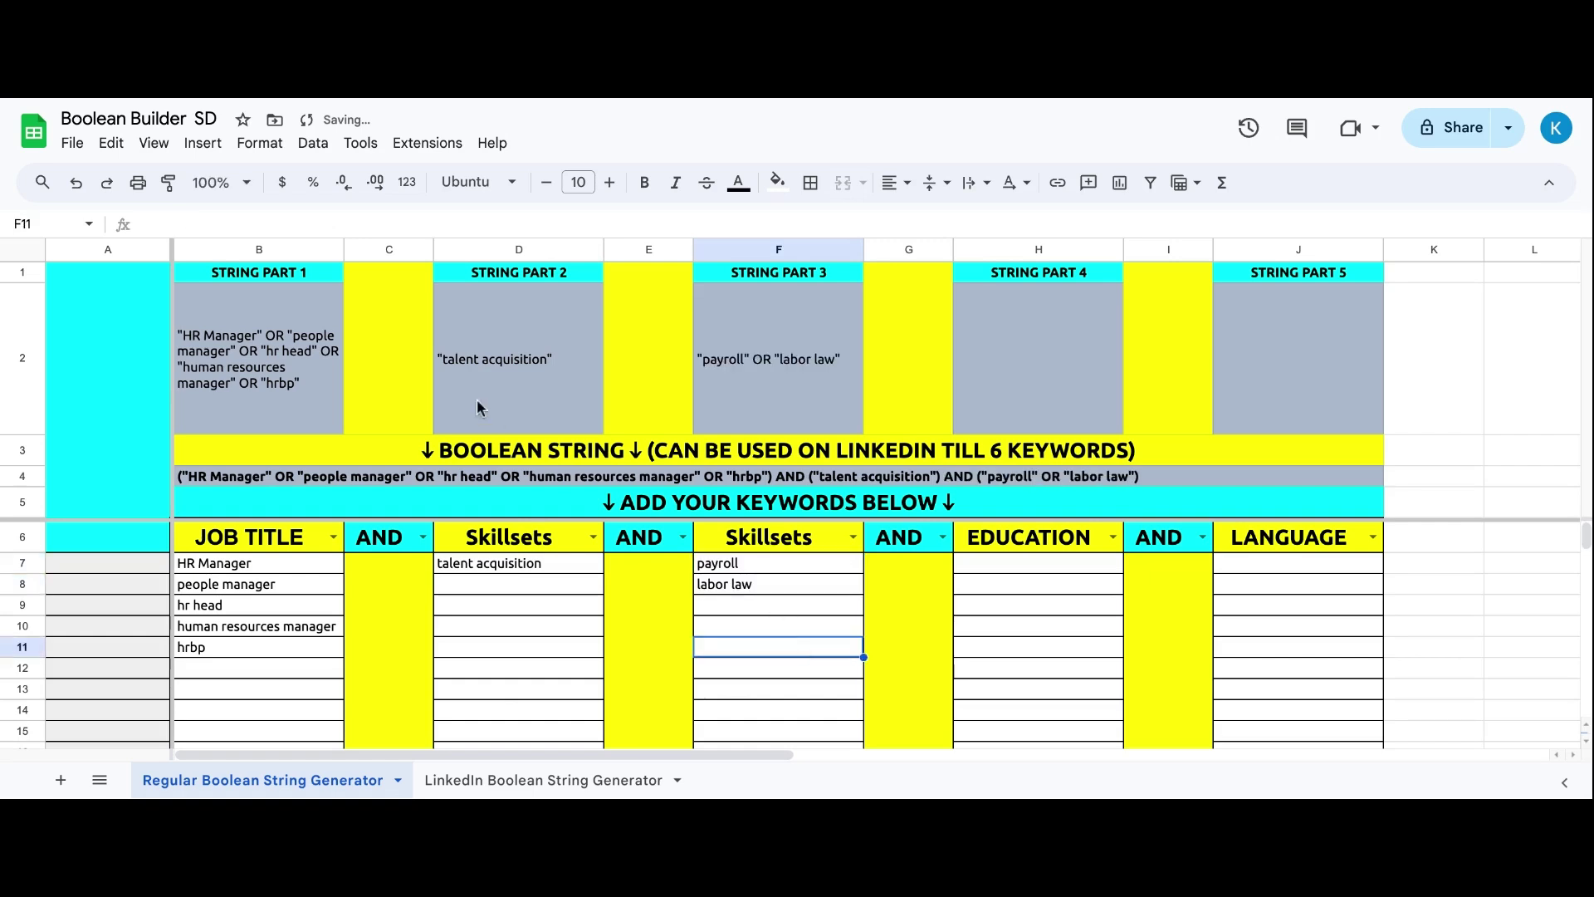
pyautogui.click(431, 482)
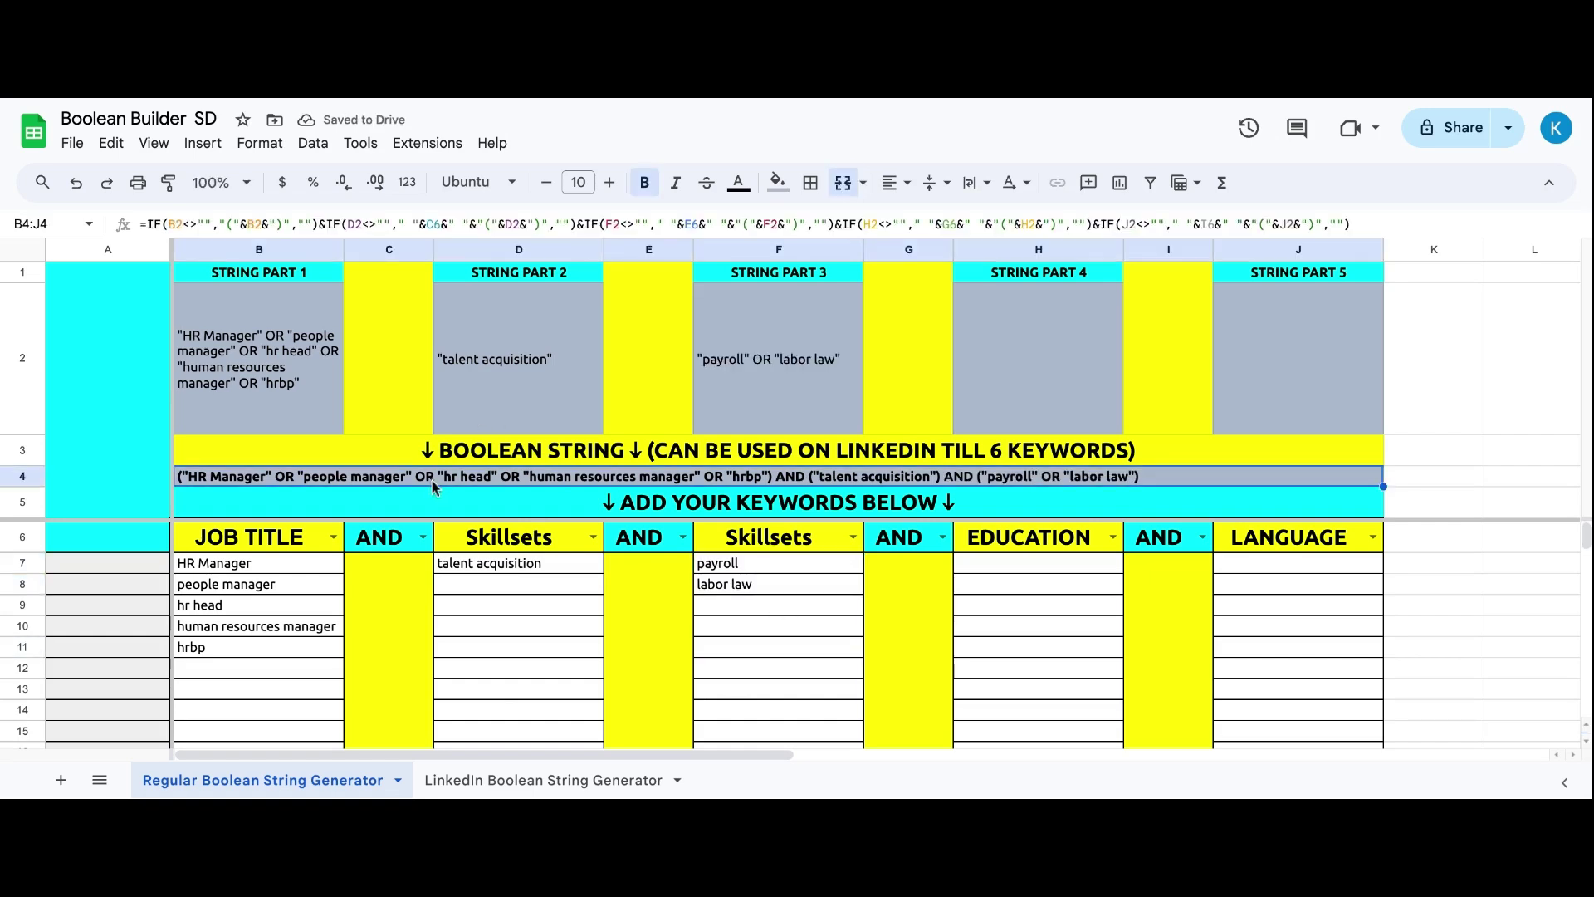
# Copy the combined Boolean string, switch to foundit and open a new search form with Boolean search turned on.
pyautogui.hotkey('ctrl', 'c')
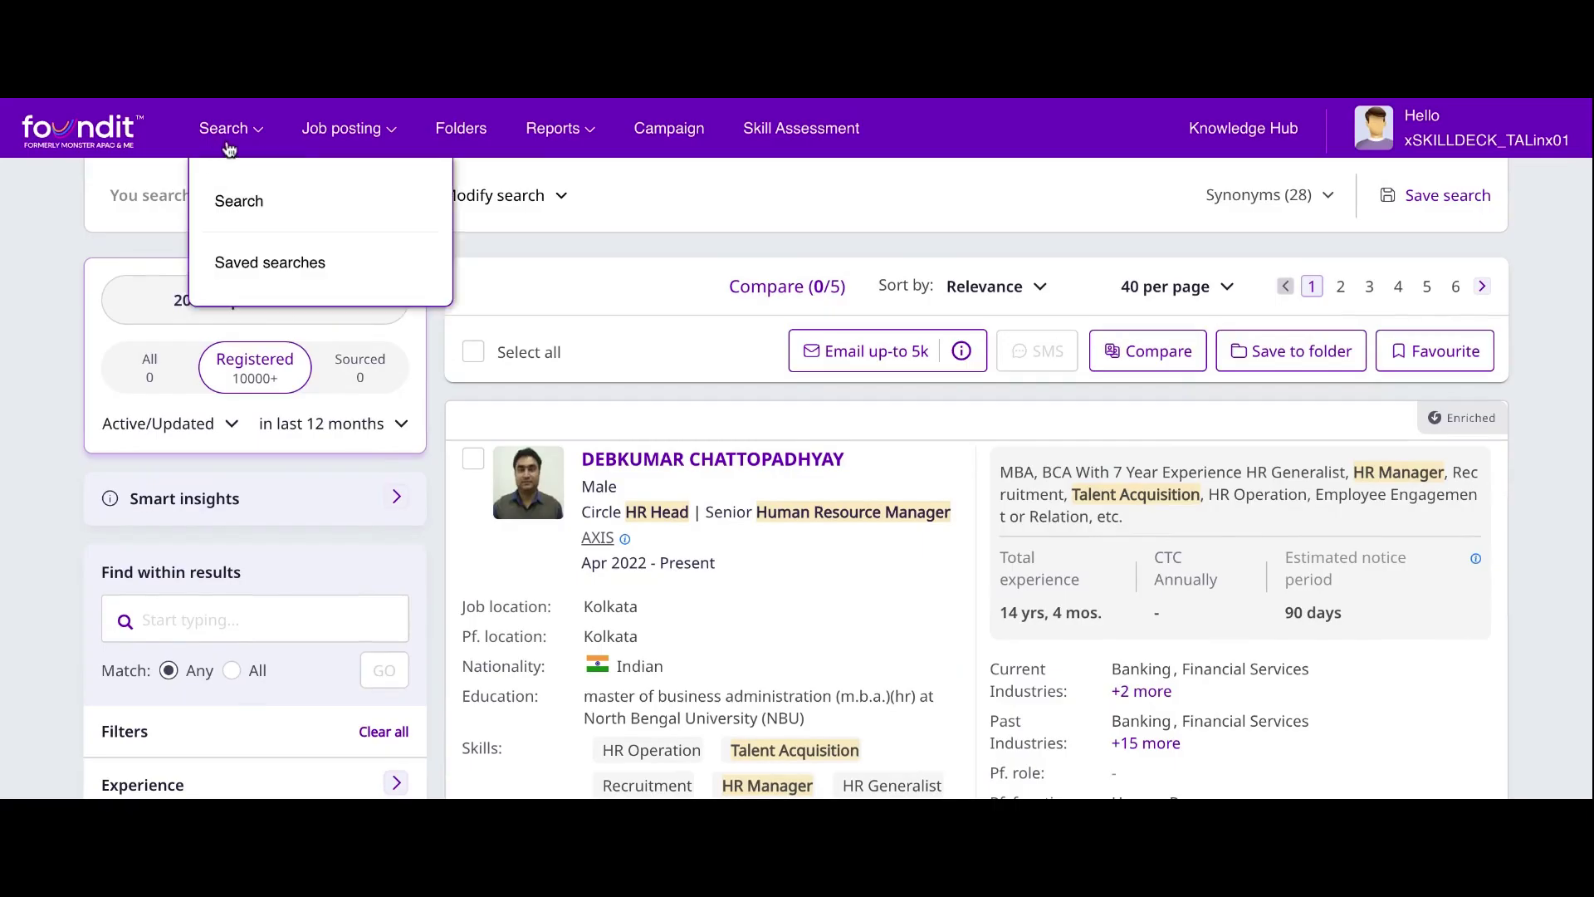
pyautogui.click(262, 204)
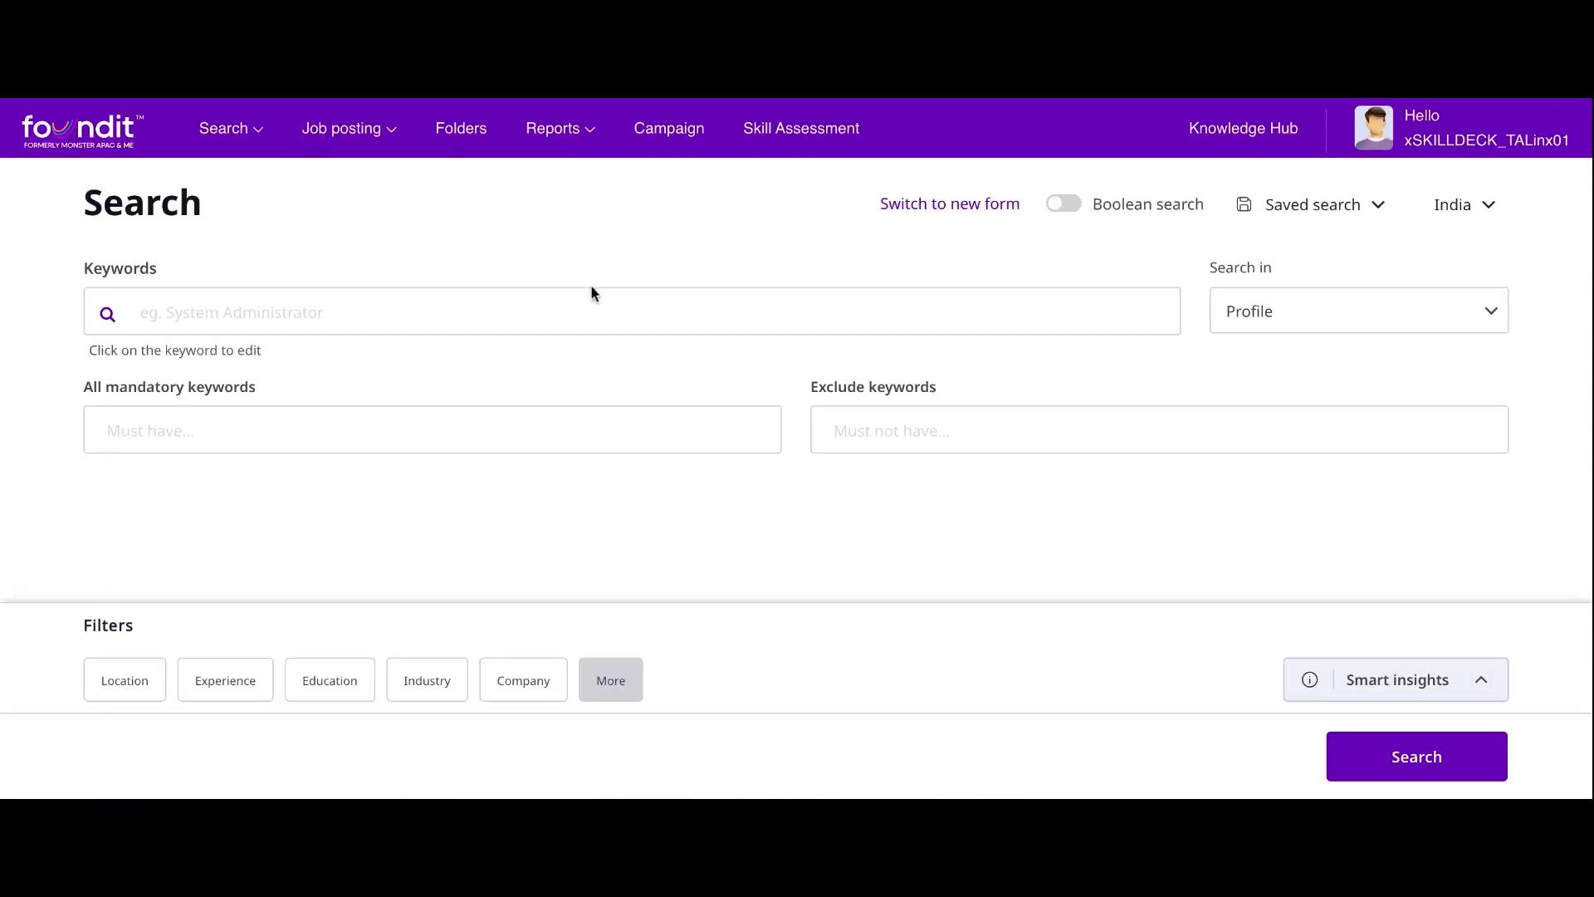
pyautogui.click(1065, 205)
pyautogui.click(623, 324)
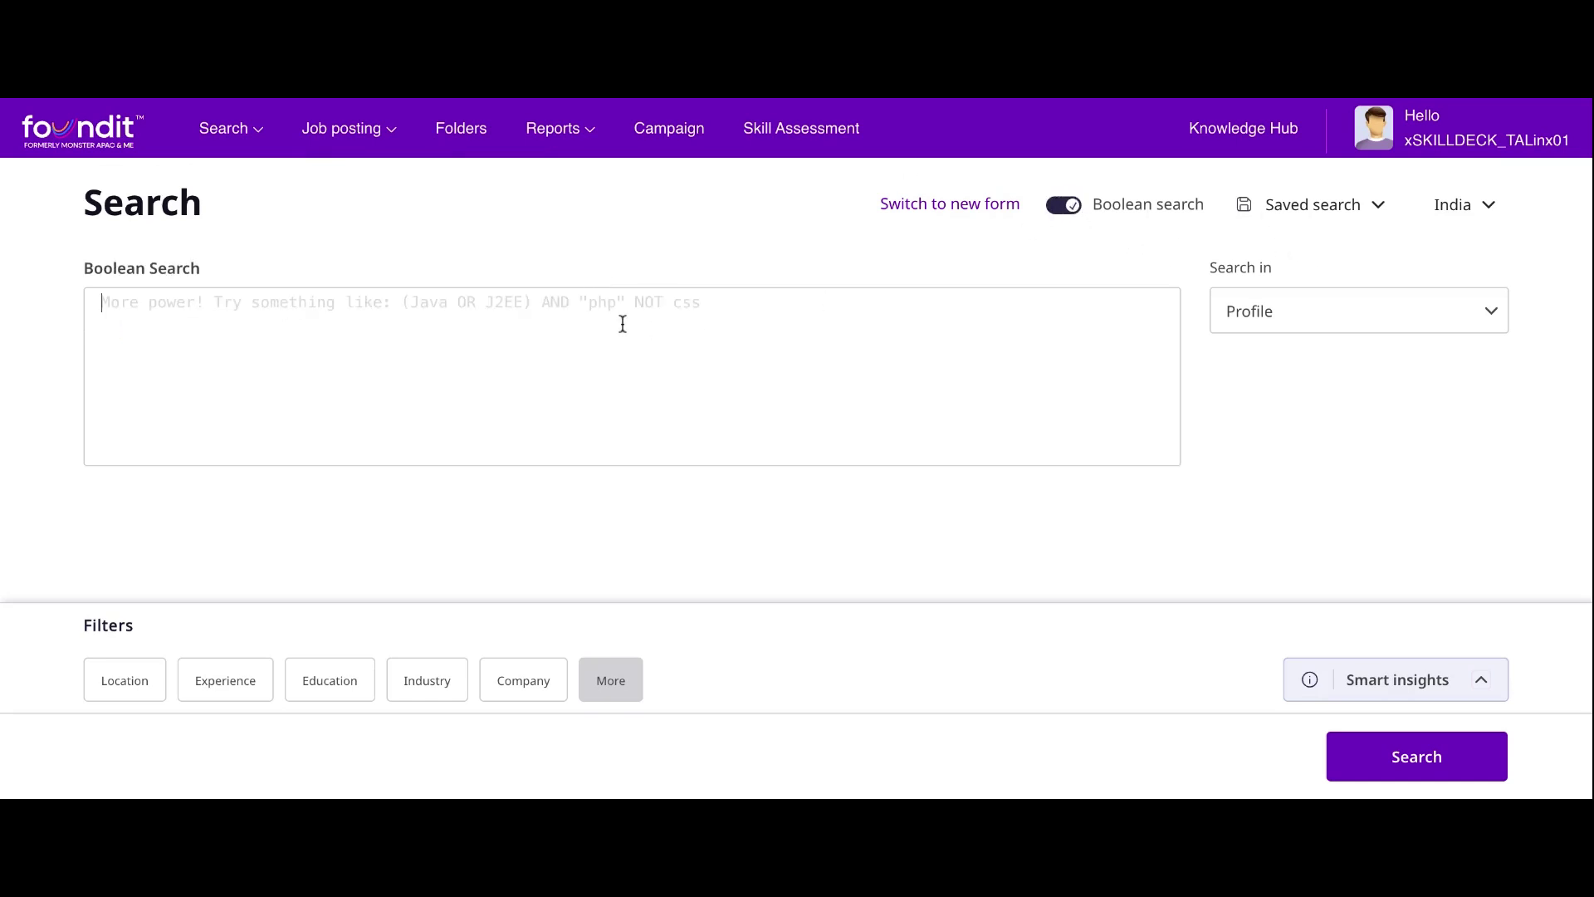
# Paste the copied Boolean string into the Boolean Search field, run the profile search and review the candidate results and filters.
pyautogui.hotkey('ctrl', 'v')
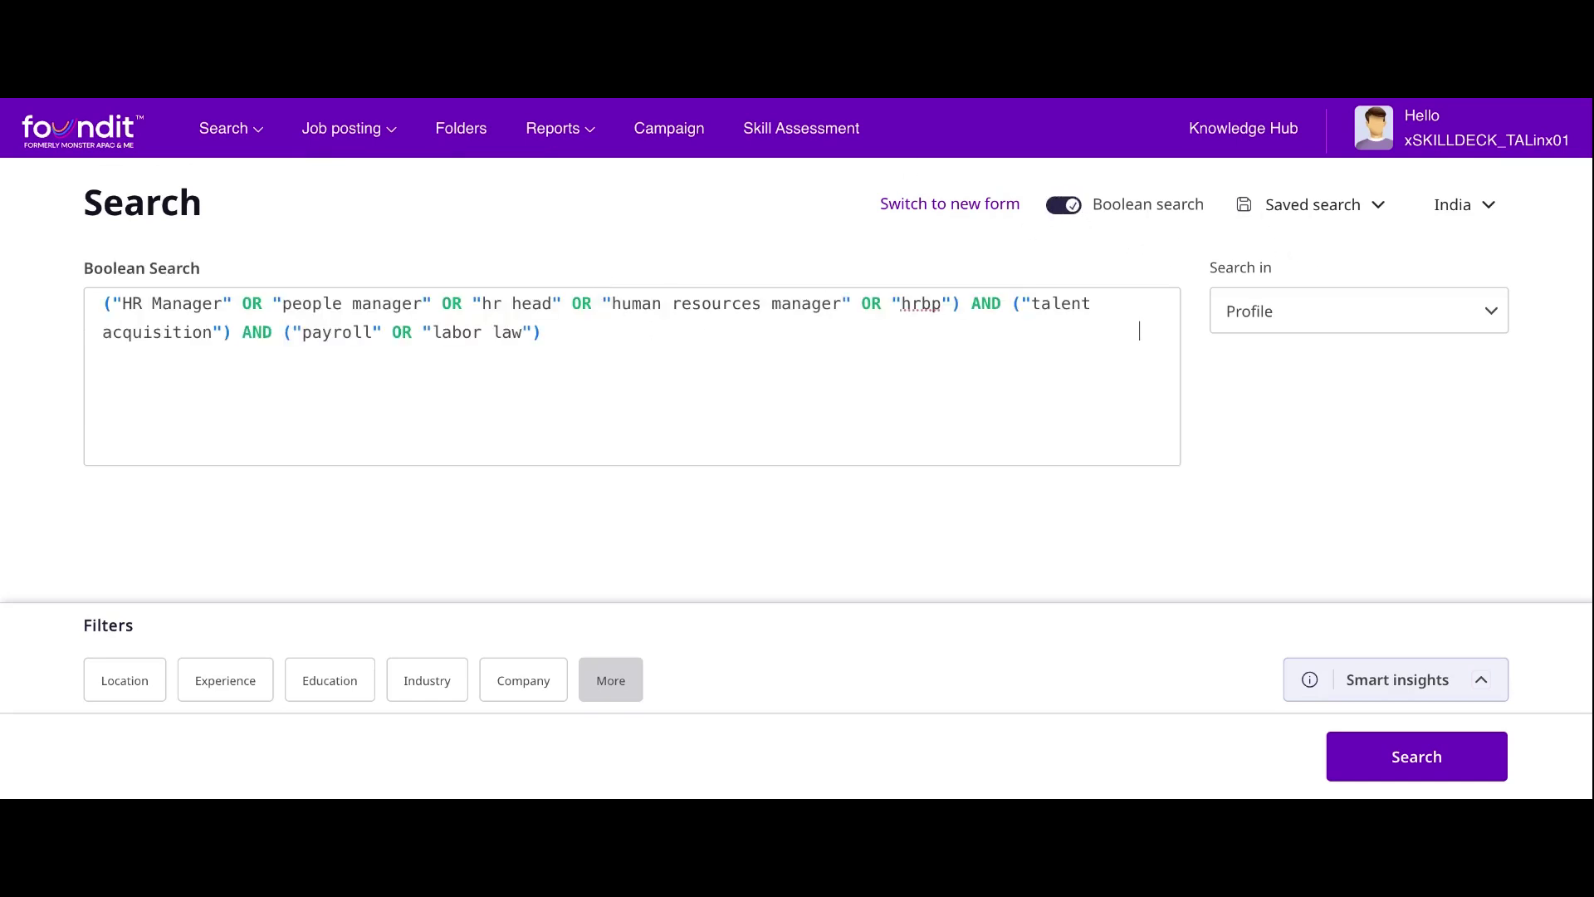
pyautogui.click(1416, 756)
pyautogui.scroll(-5, 366, 531)
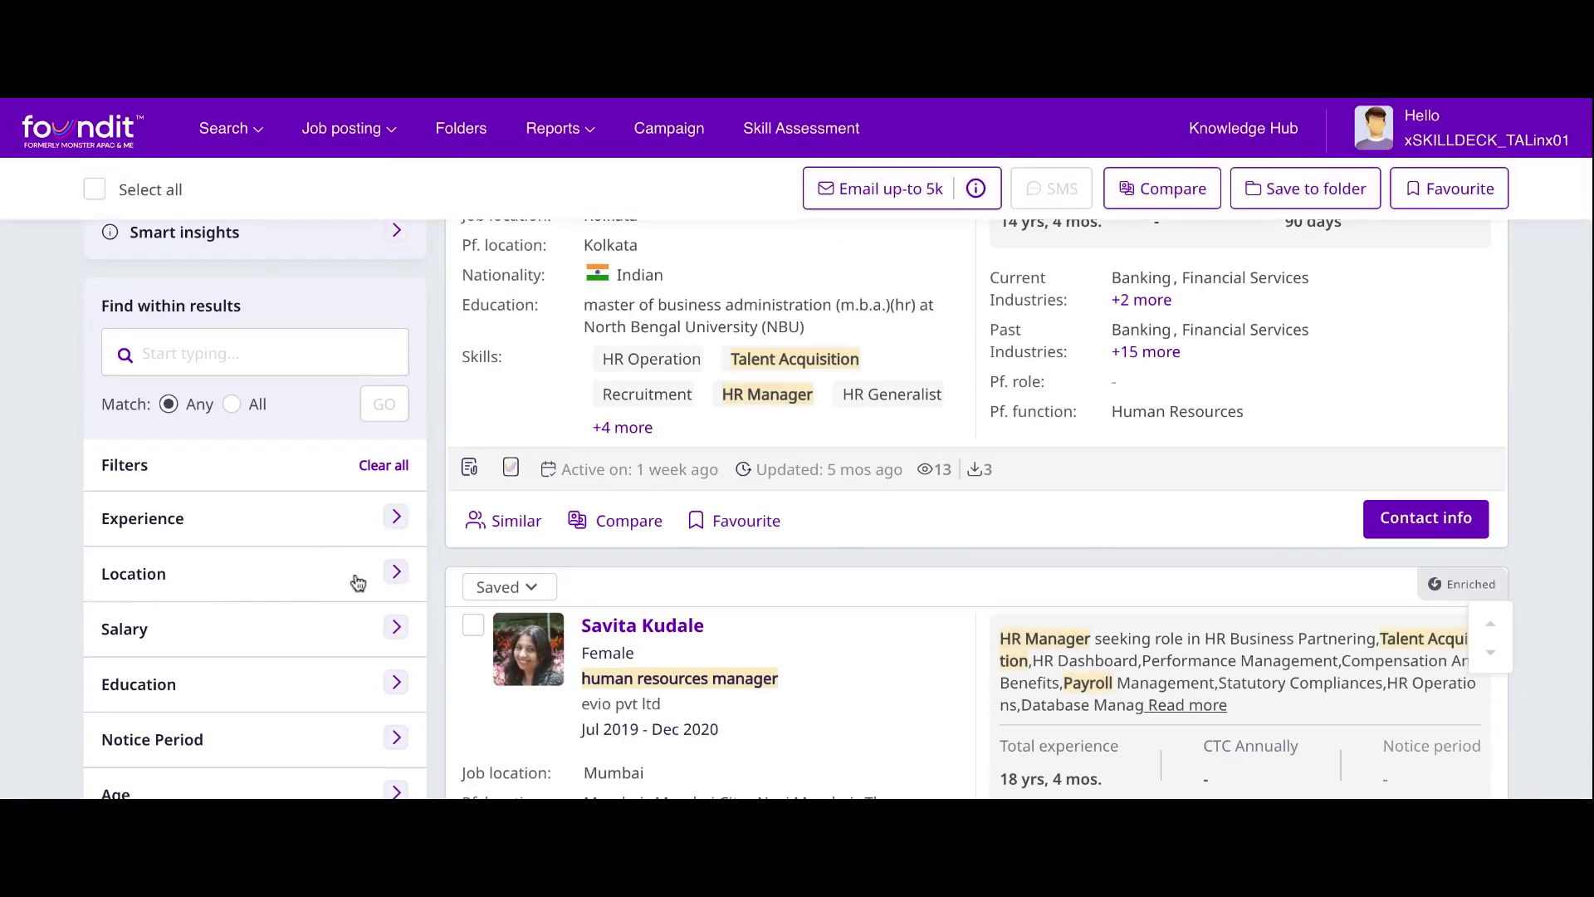
pyautogui.scroll(-2, 331, 644)
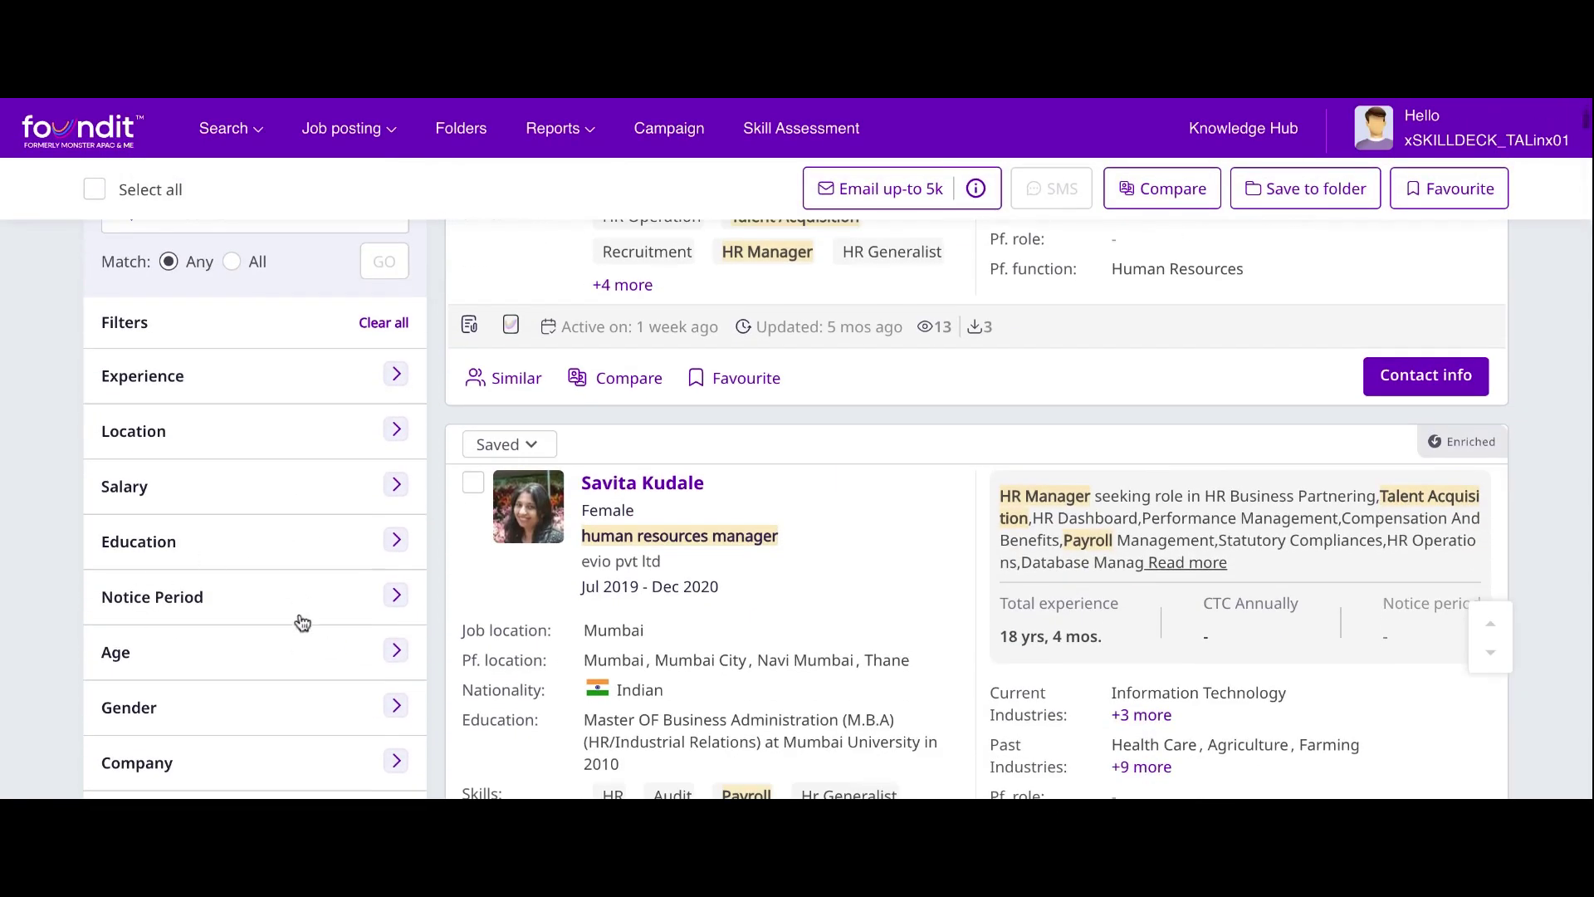
pyautogui.scroll(8, 289, 692)
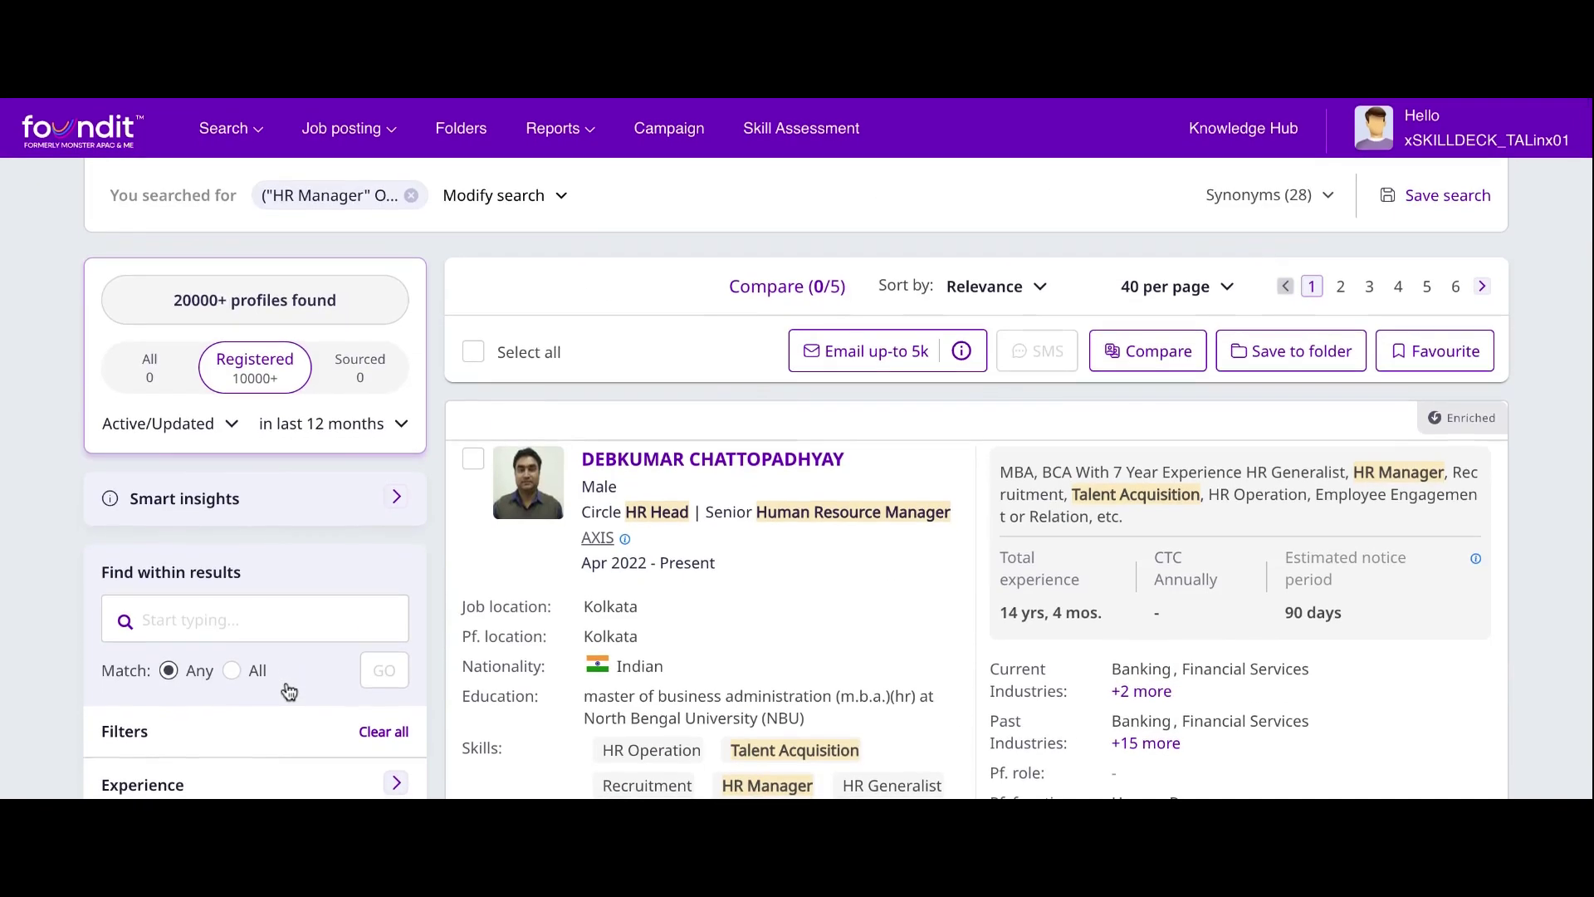